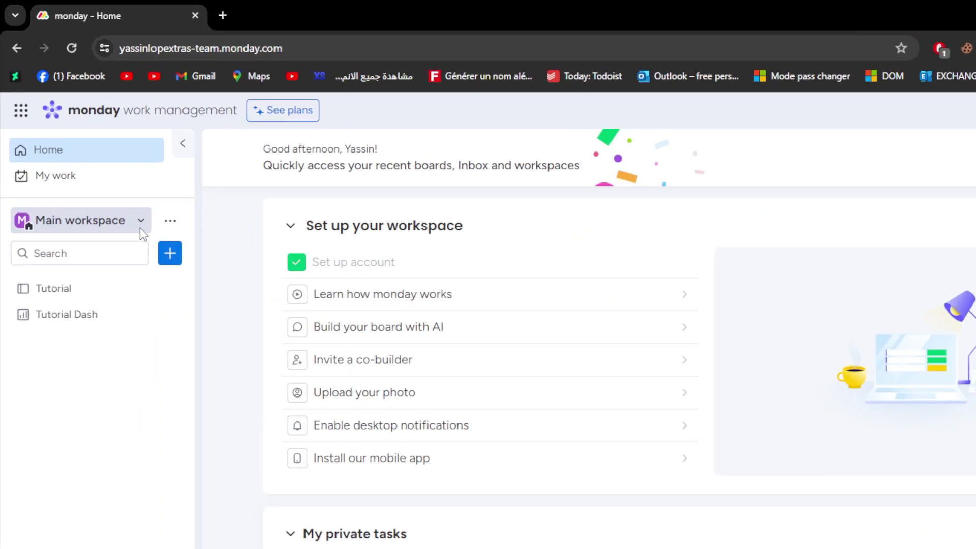
Add a new open workspace, replacing the default name with 'Tutorial'.
click(170, 252)
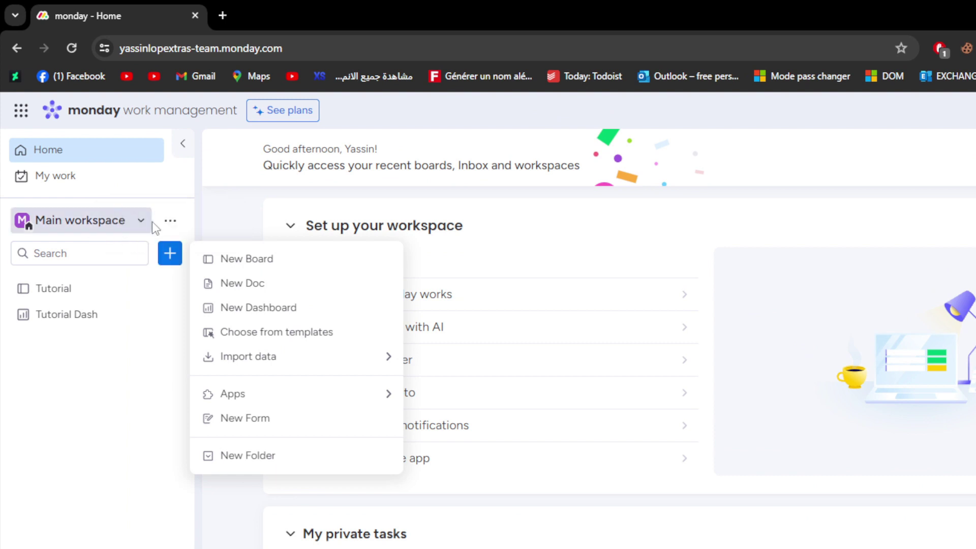
click(170, 220)
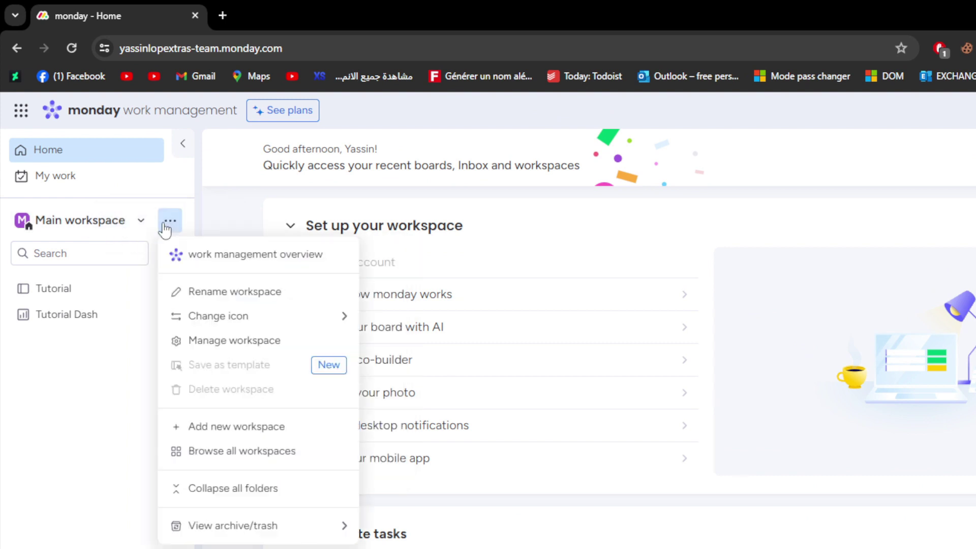
click(115, 223)
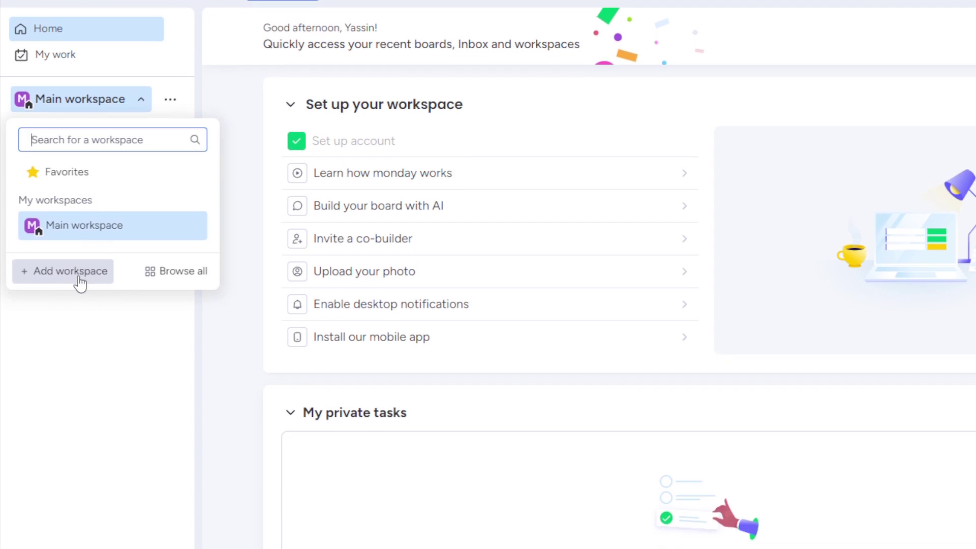
click(79, 282)
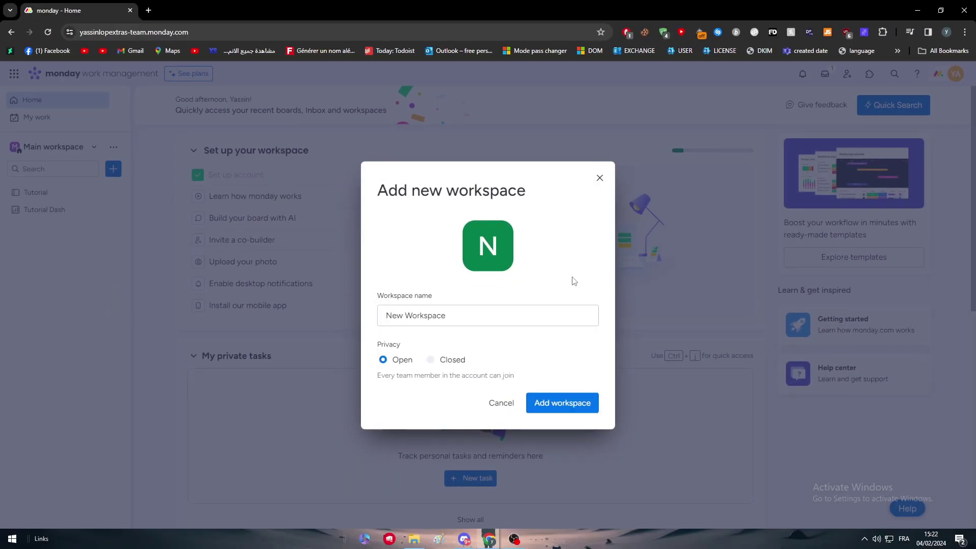
drag(450, 316, 356, 312)
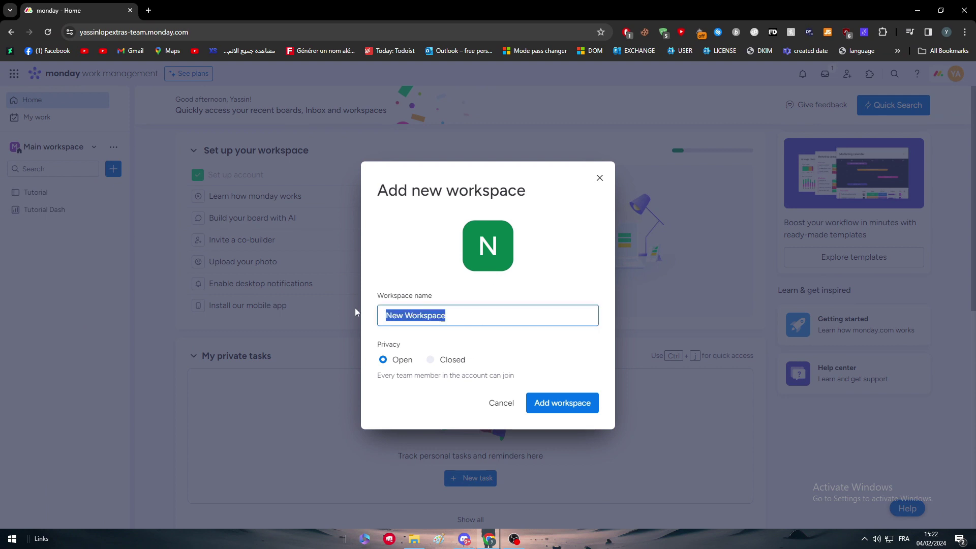
text(Tutorial)
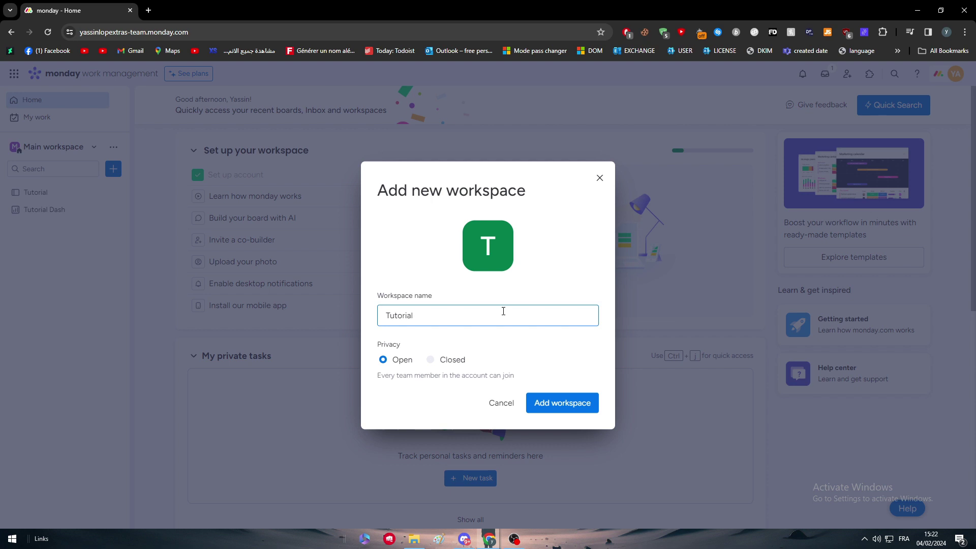
click(569, 405)
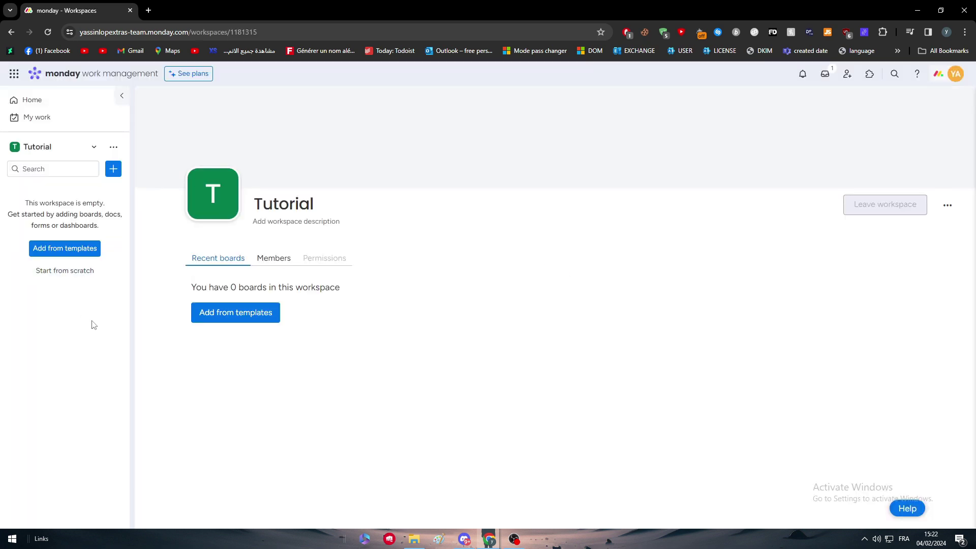
Create a new dashboard titled 'Board tutorial' in the Tutorial workspace.
click(110, 173)
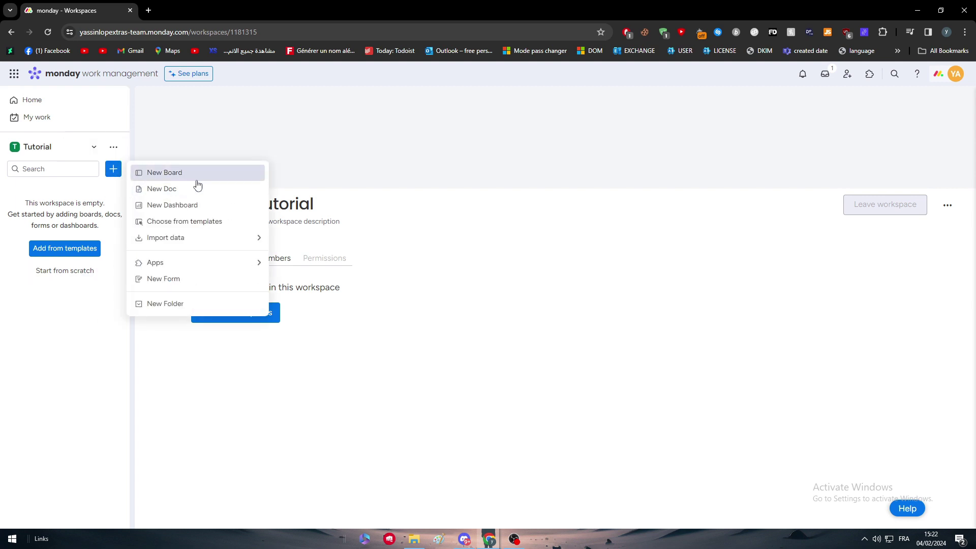
click(195, 206)
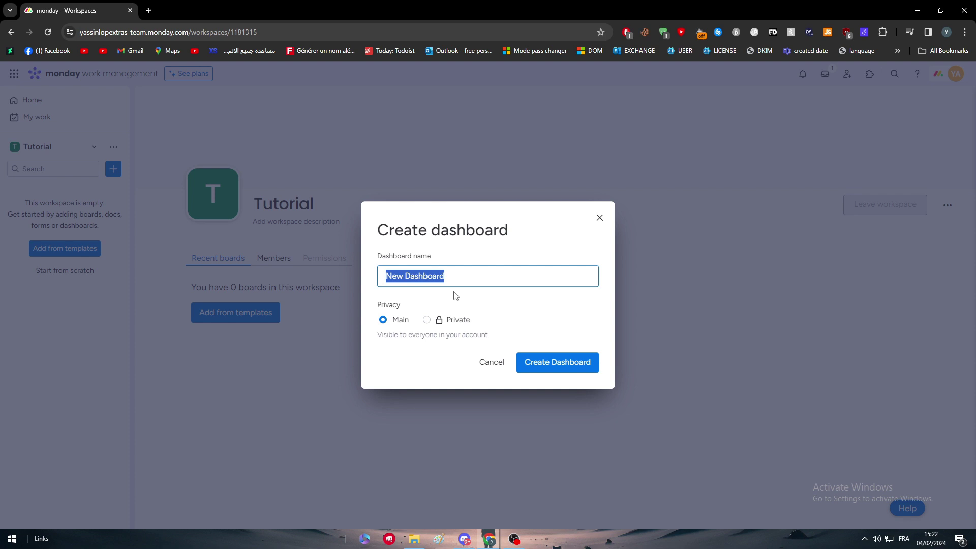
text(Board tutorial)
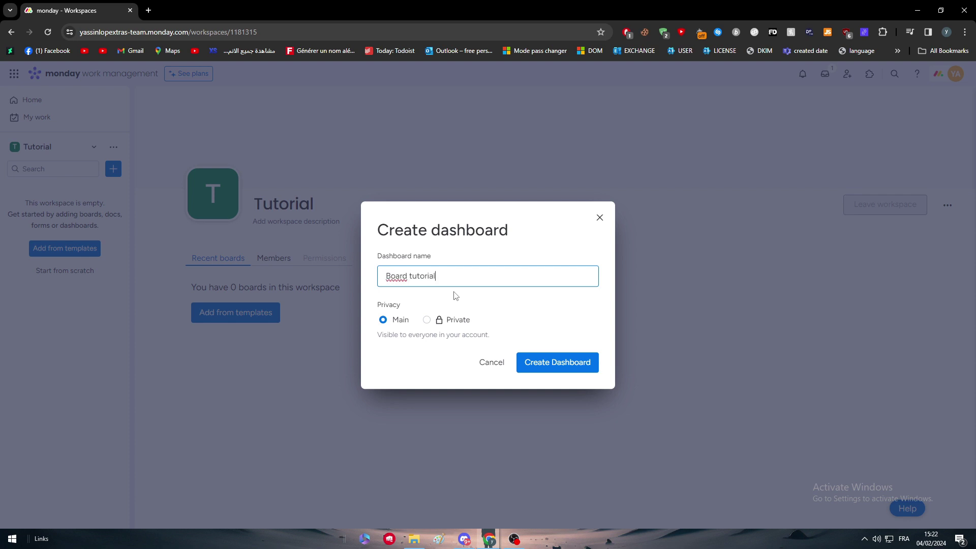
key(Return)
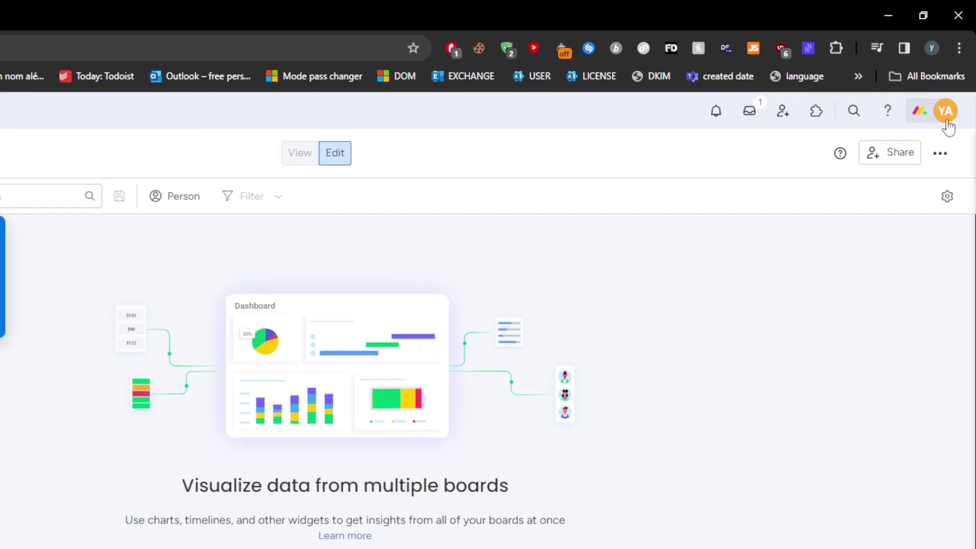
Search the App marketplace for 'microsoft team' and open the Microsoft Teams app page.
click(946, 121)
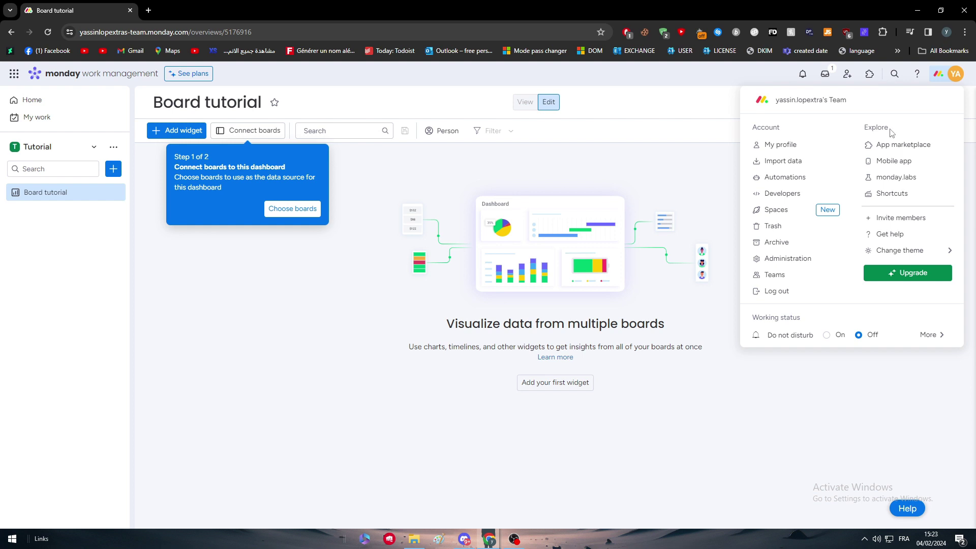
click(918, 153)
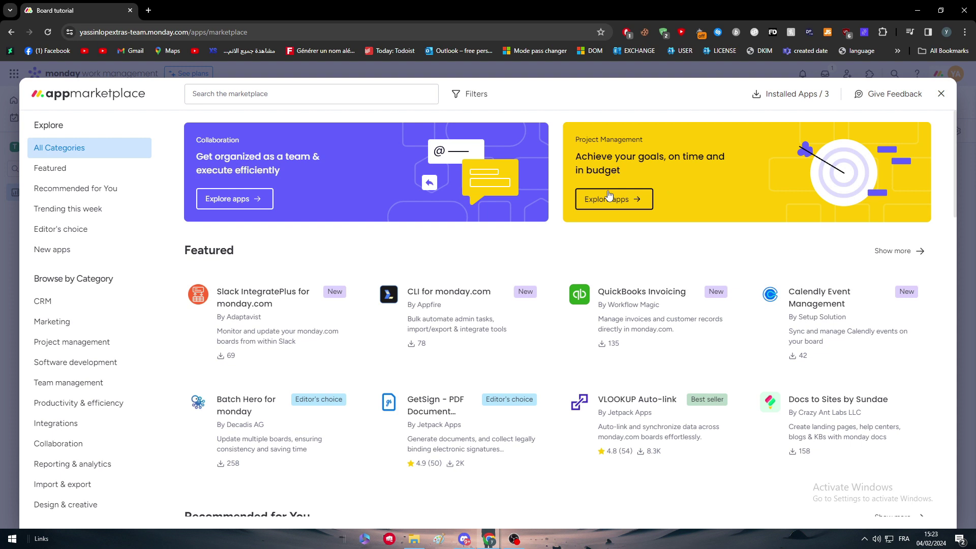
click(296, 94)
text(team)
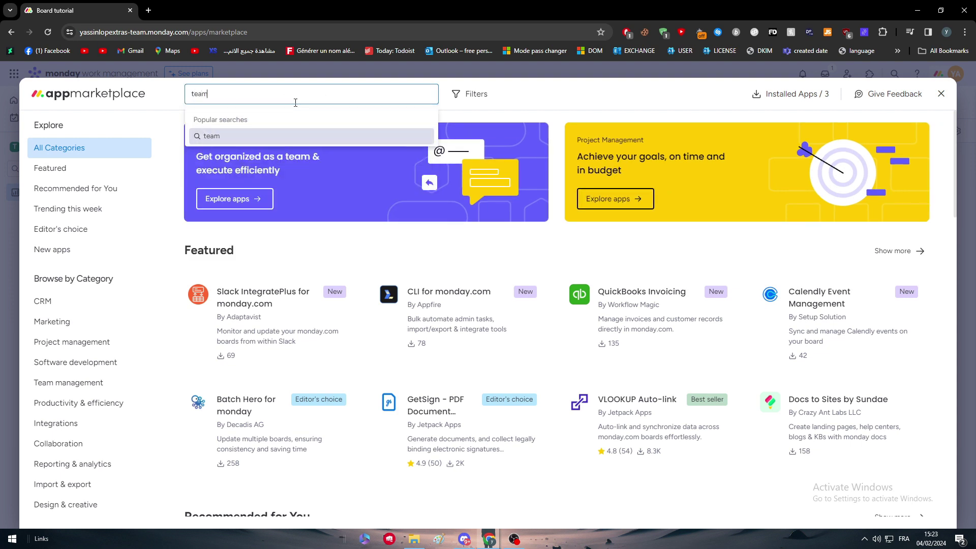
key(Return)
click(286, 94)
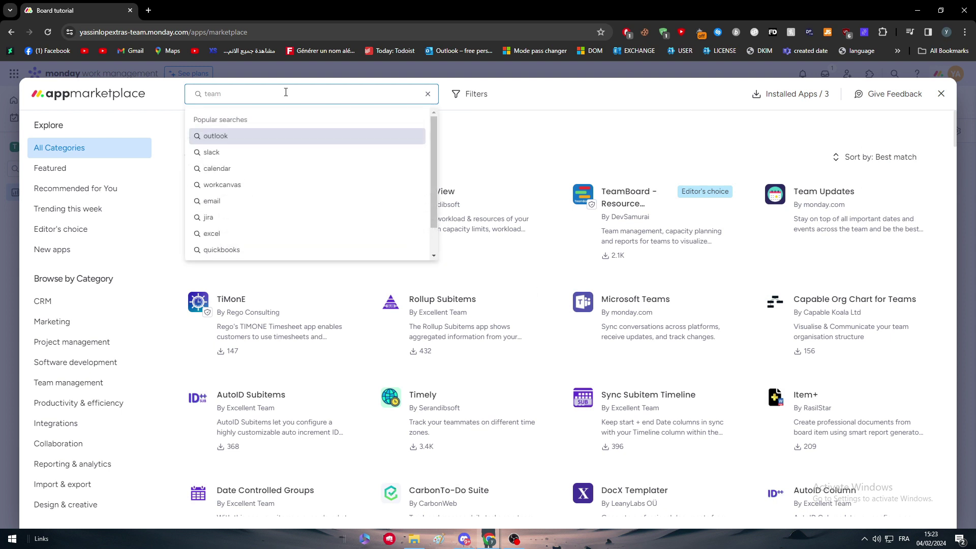
text(m)
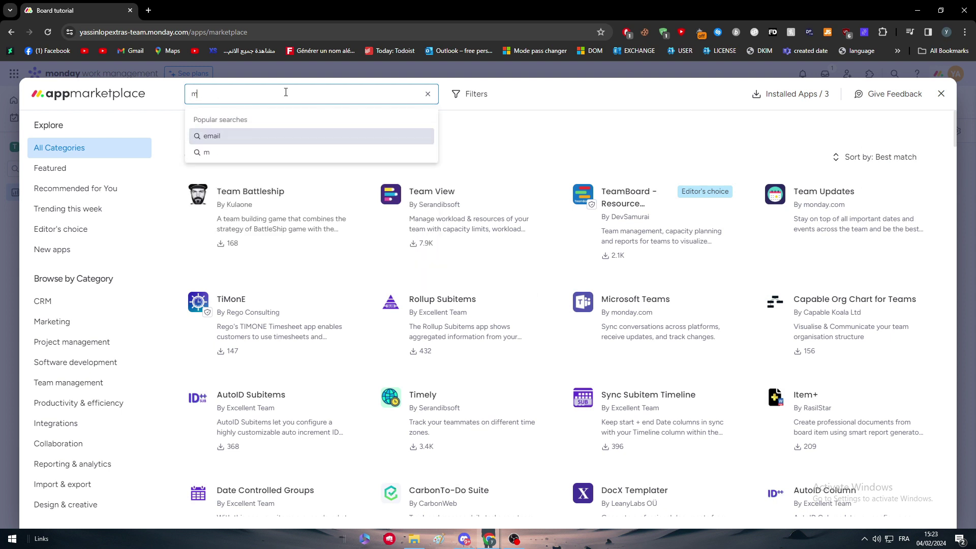
text(icrosoft team)
key(Return)
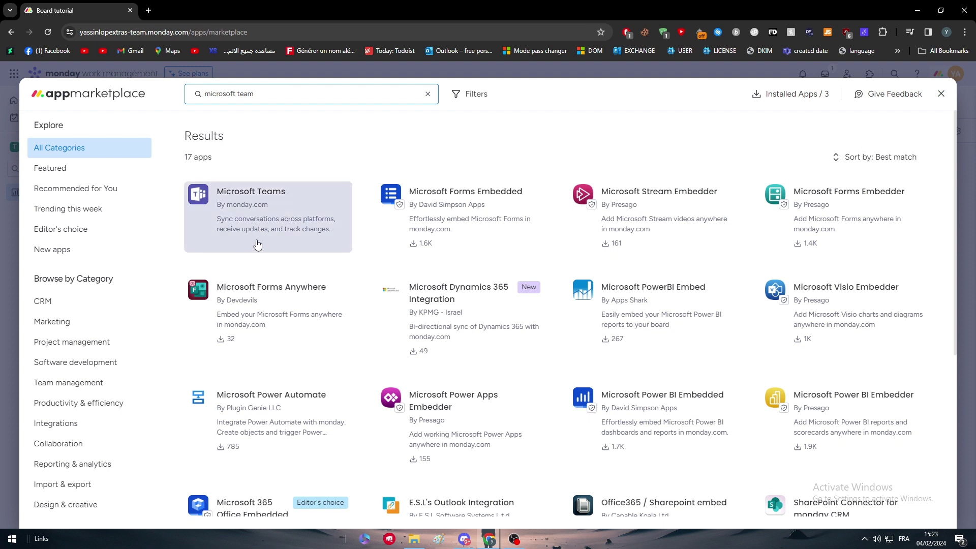
click(256, 243)
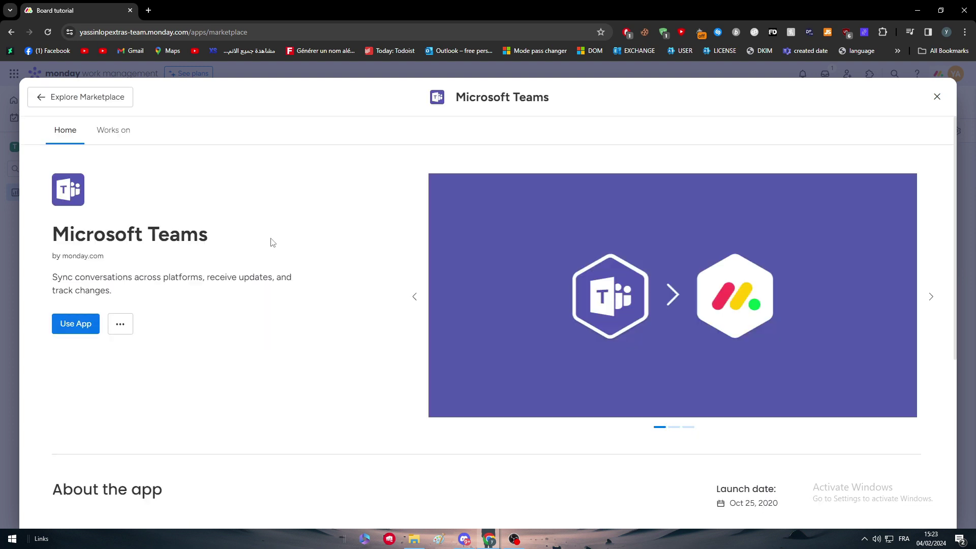
Scroll through the Microsoft Teams app description and advance the preview carousel.
scroll(270, 242, down, 5)
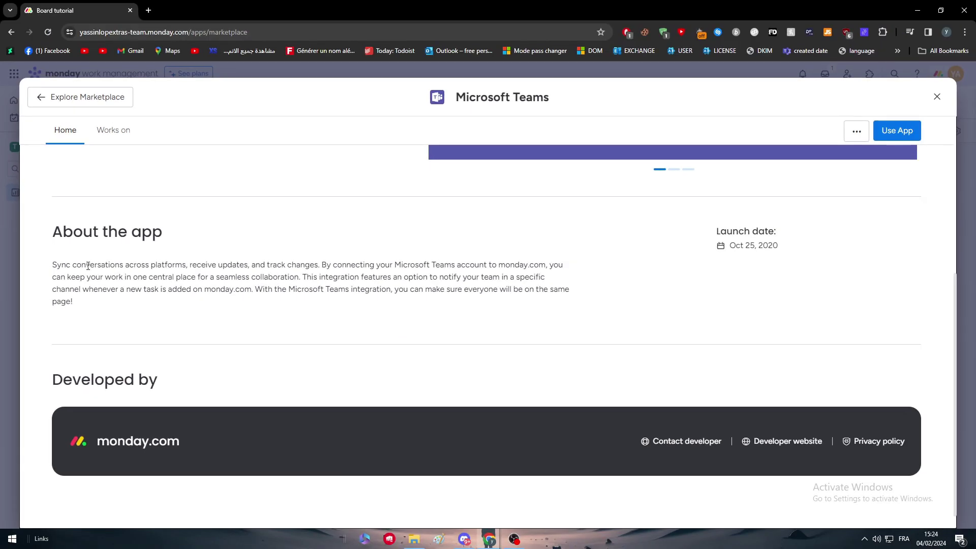
scroll(679, 378, up, 5)
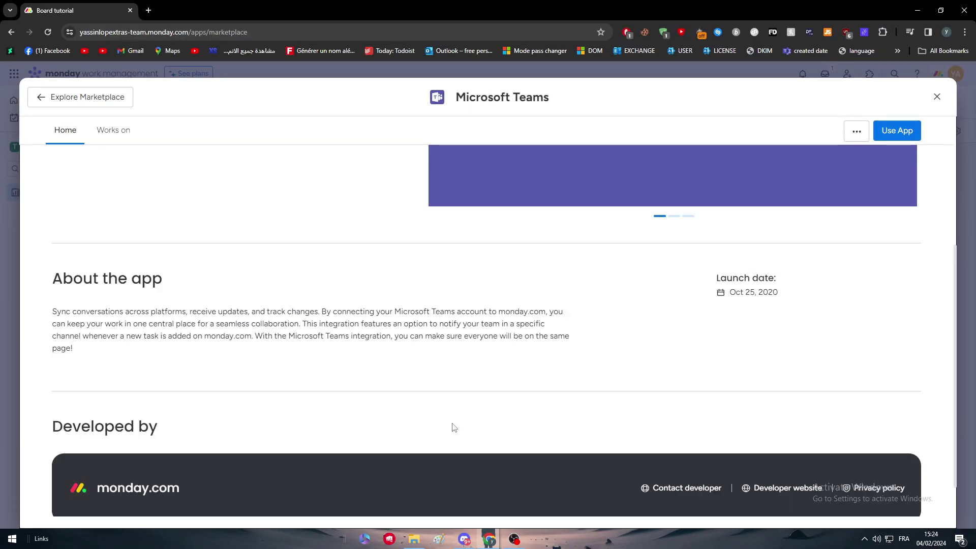
click(930, 292)
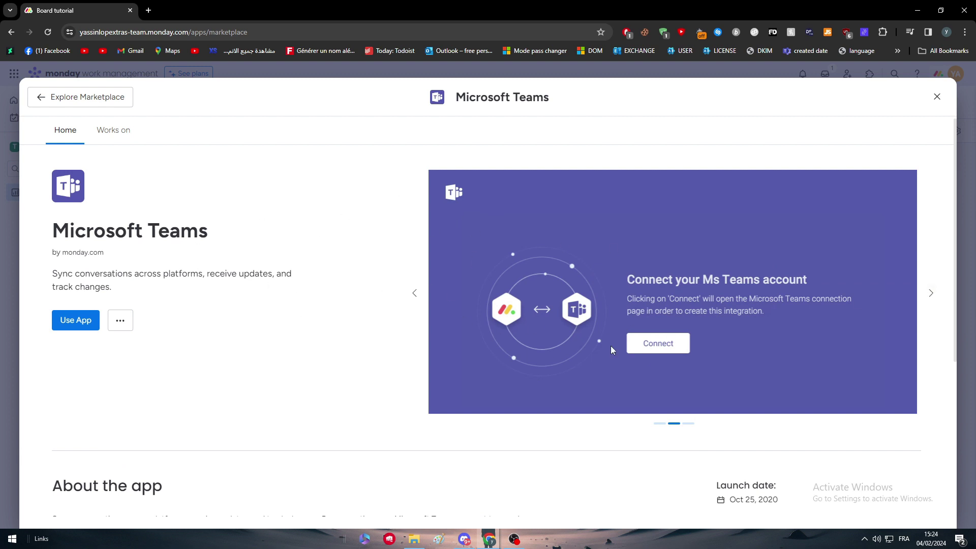
View the automation recipes slide, then start adding Microsoft Teams to the Tutorial workspace.
click(930, 292)
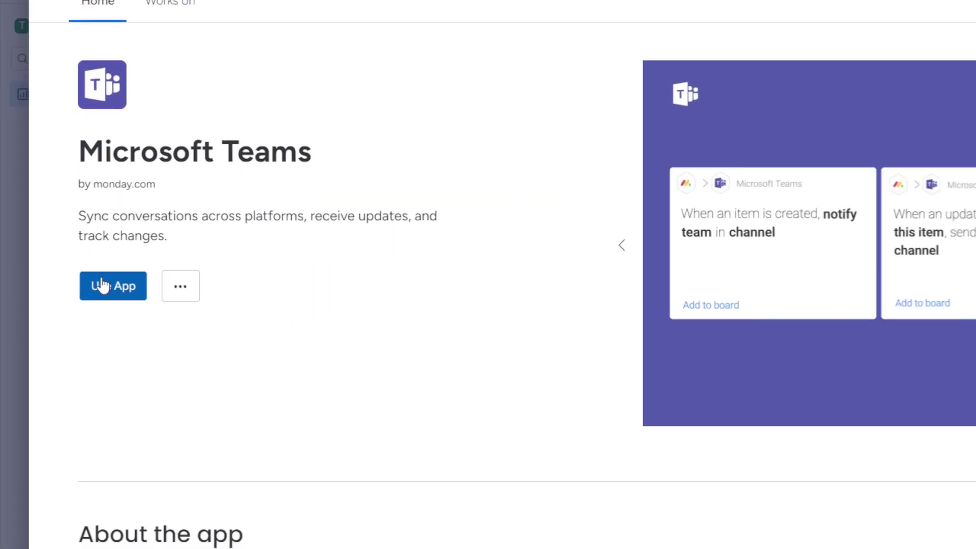
click(75, 320)
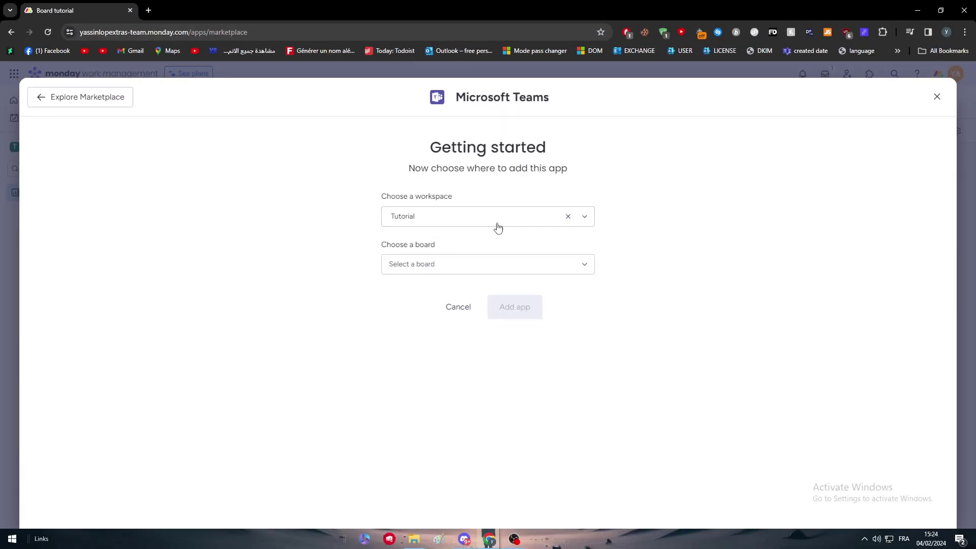
click(444, 216)
click(445, 255)
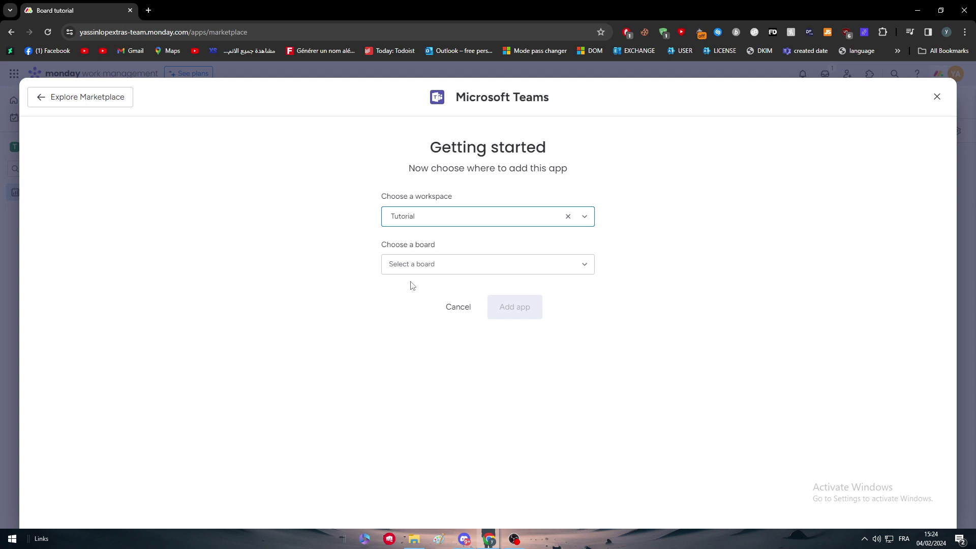
Find that the board list shows no options and cancel adding the app.
click(454, 269)
click(425, 270)
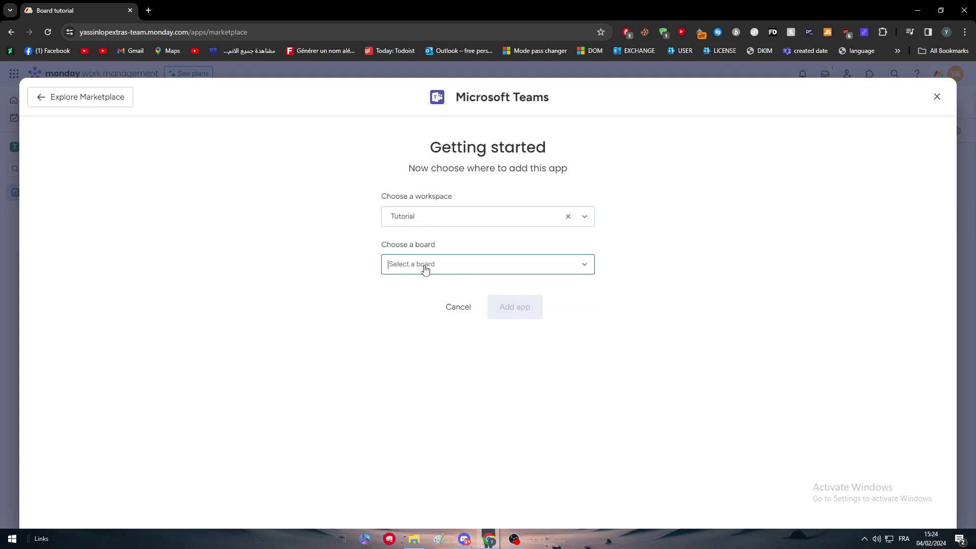
double_click(422, 270)
click(455, 269)
click(450, 304)
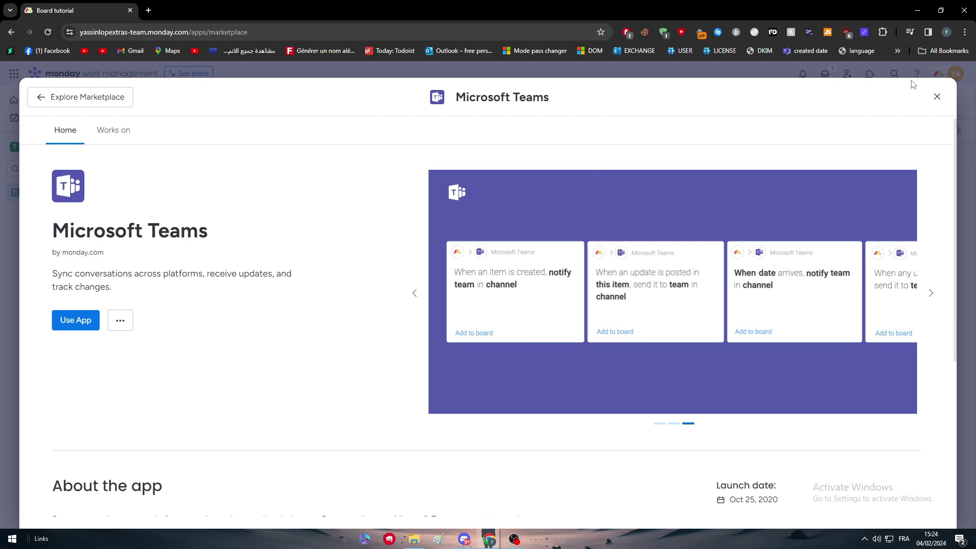
Close the marketplace, create a board with the default name 'New Board', and dismiss the invite popup.
click(936, 96)
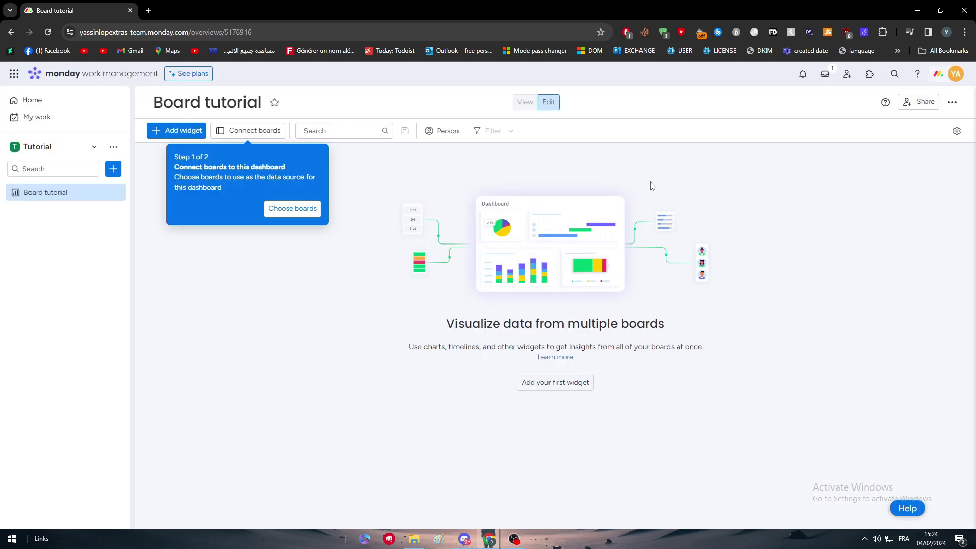
click(113, 169)
click(164, 173)
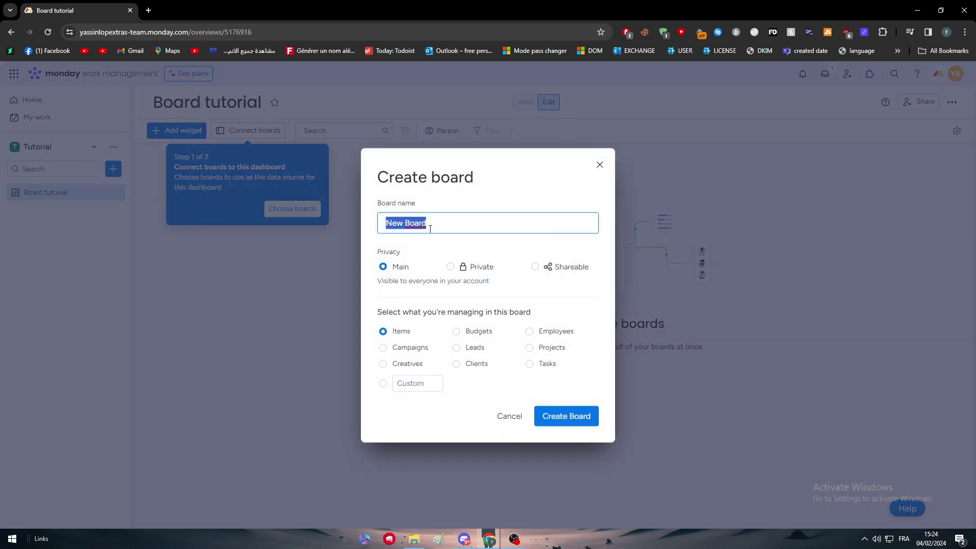
click(565, 420)
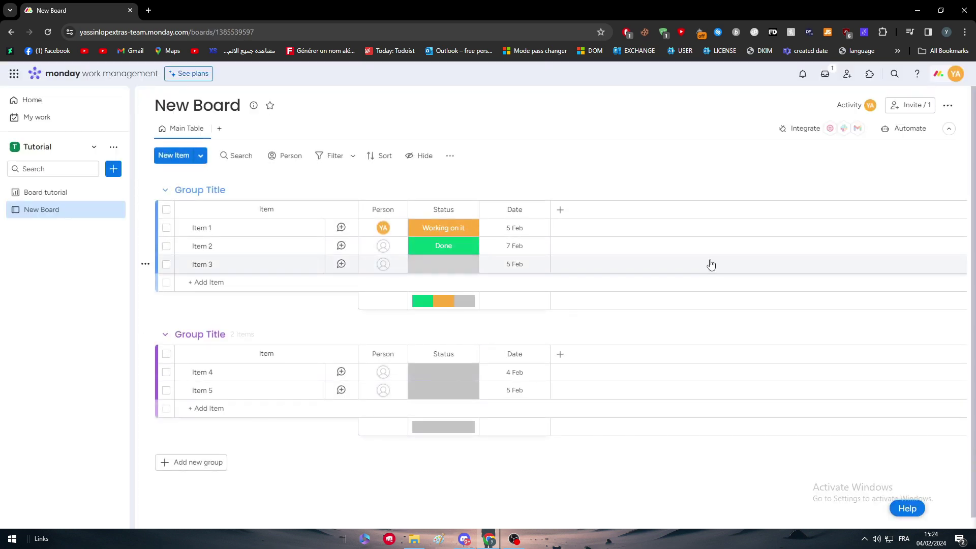
click(955, 73)
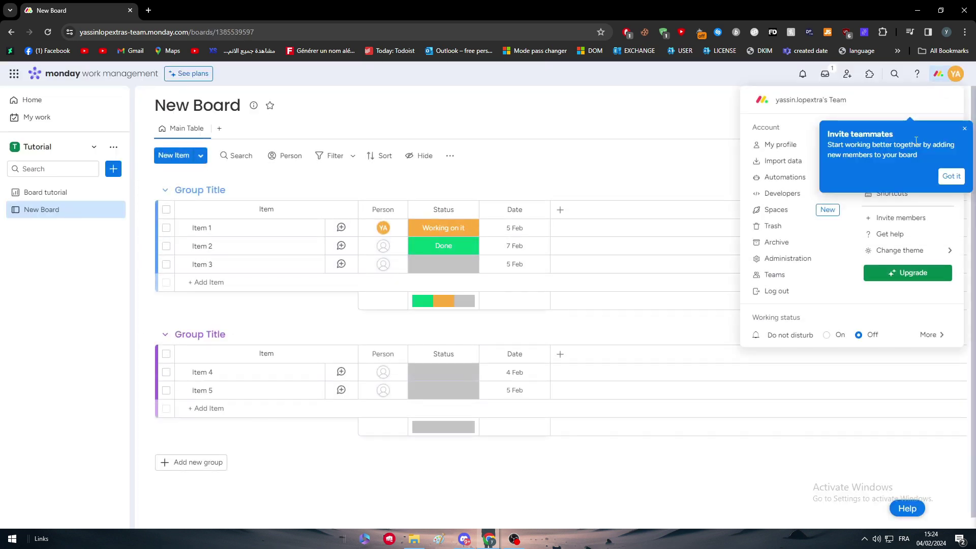
click(964, 128)
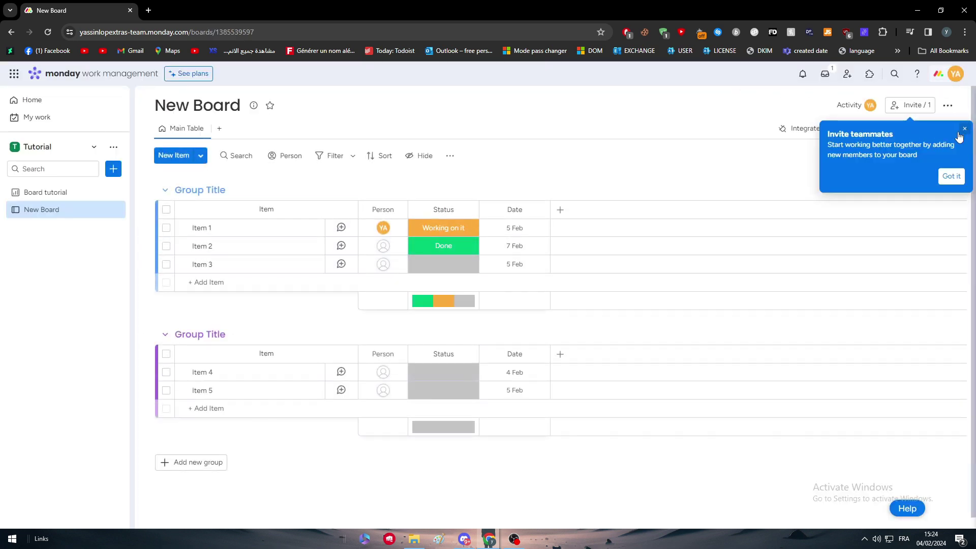
Search the App marketplace for 'microsoft teams' and open its app page.
click(955, 74)
click(908, 145)
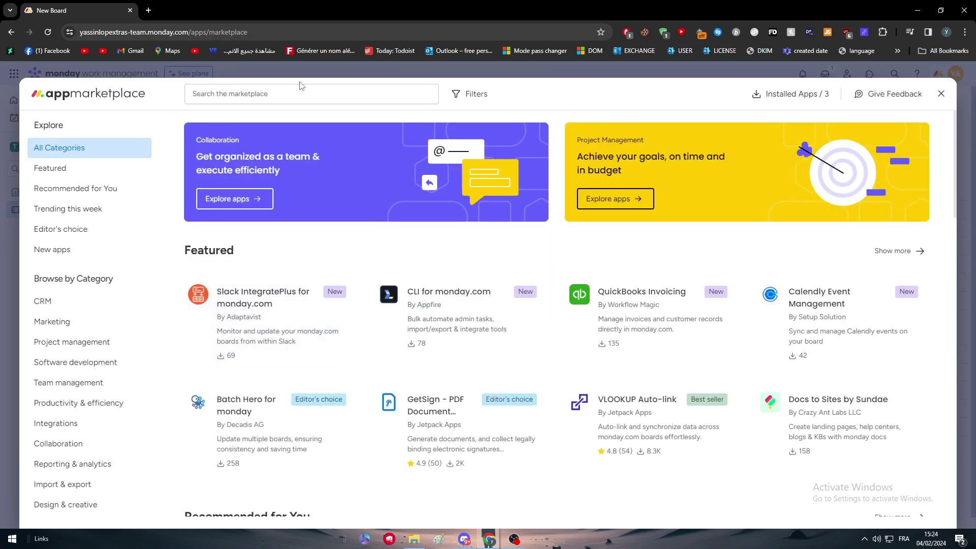
click(299, 97)
text(micros)
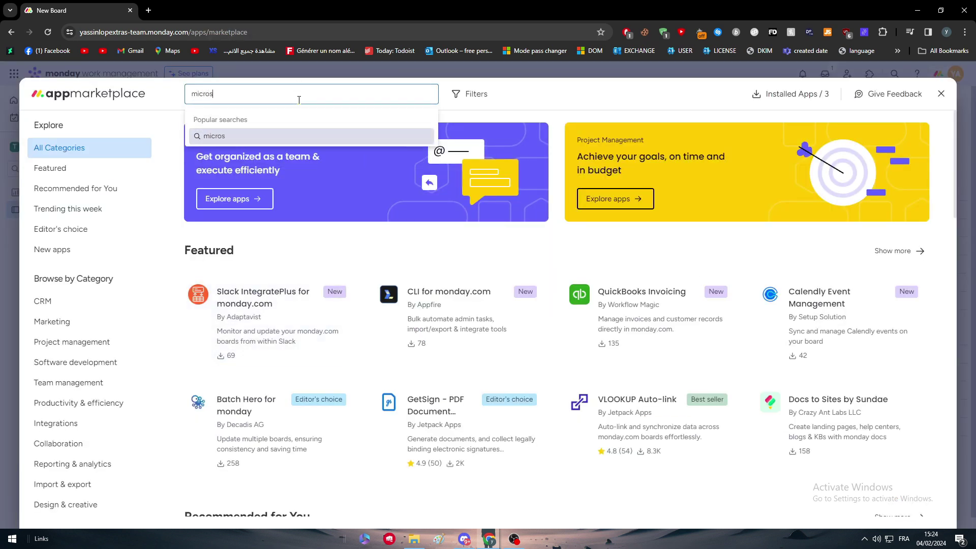
text(oft teams)
key(Return)
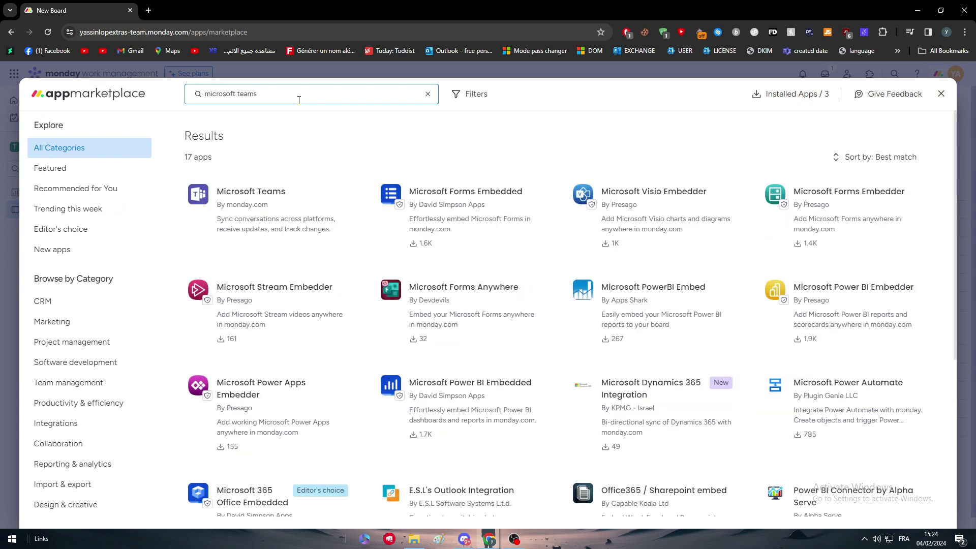
click(196, 191)
Use the Microsoft Teams app on New Board in the Tutorial workspace.
click(64, 321)
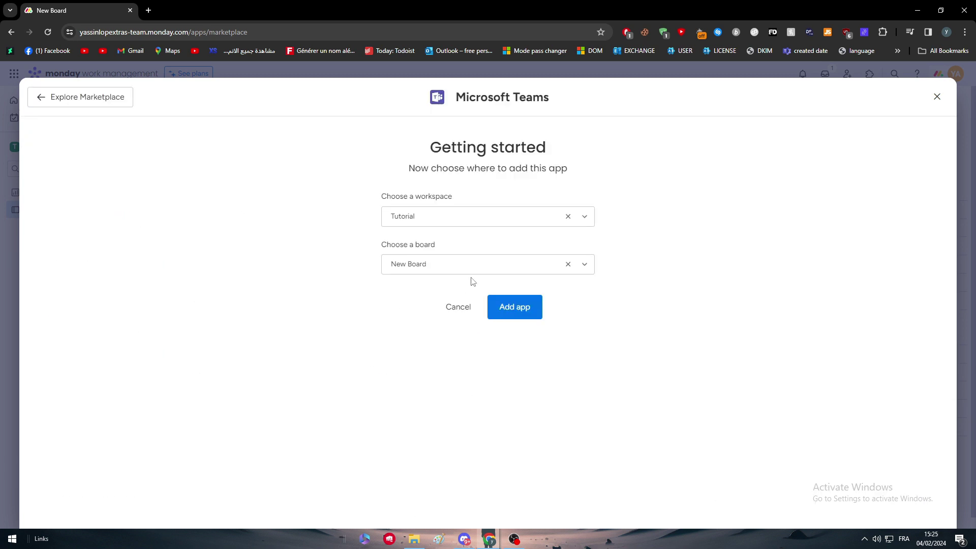
click(473, 269)
click(426, 287)
click(524, 317)
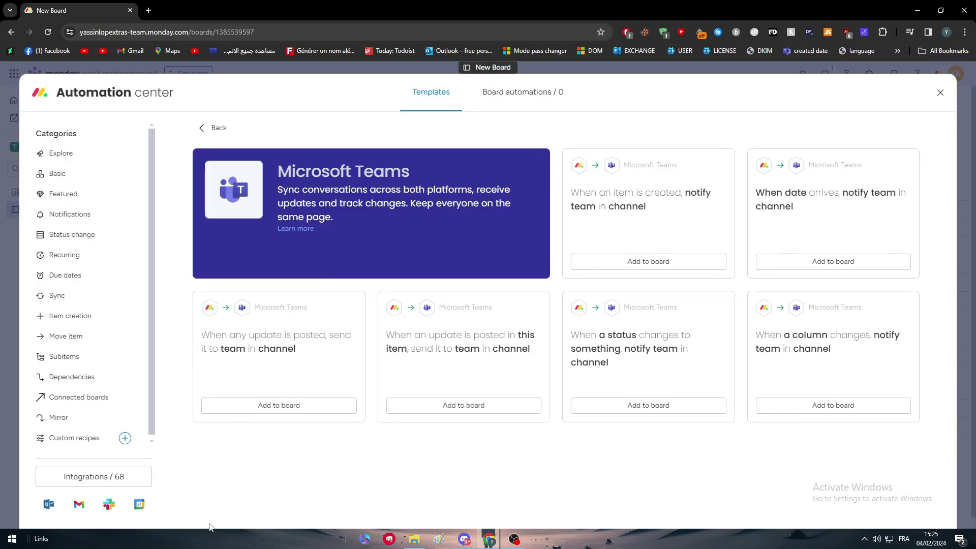
click(60, 153)
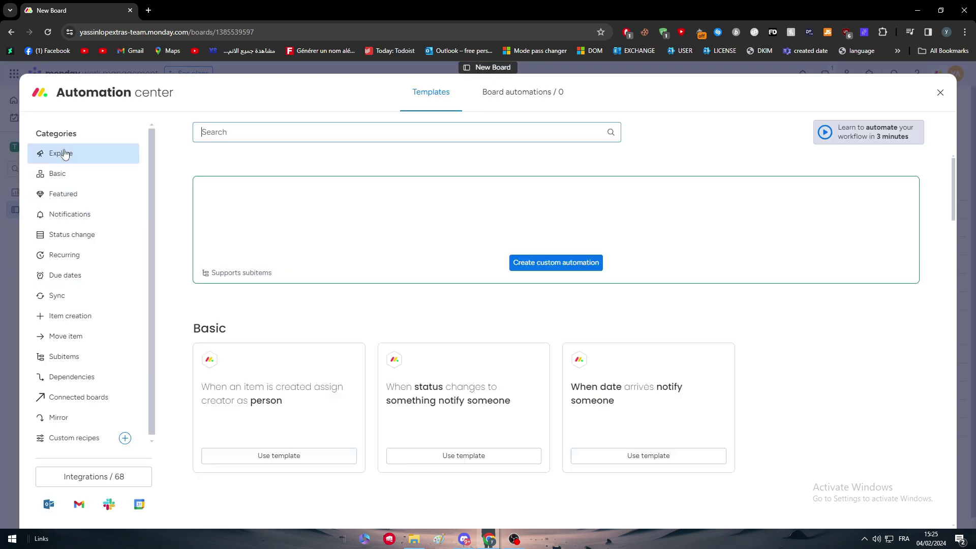
Browse the Basic, Featured and Notifications templates, then show the Microsoft Teams recipes.
click(66, 182)
click(60, 194)
click(69, 215)
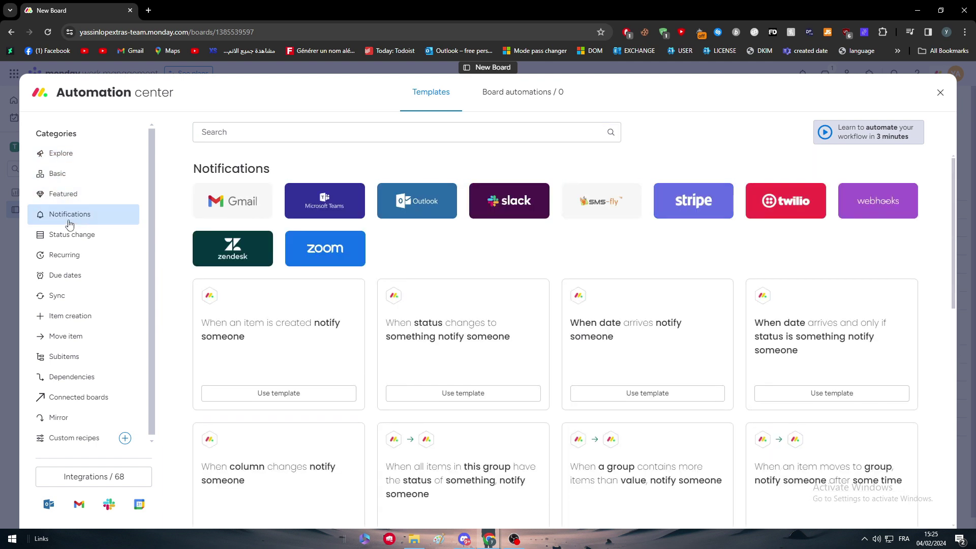
click(325, 213)
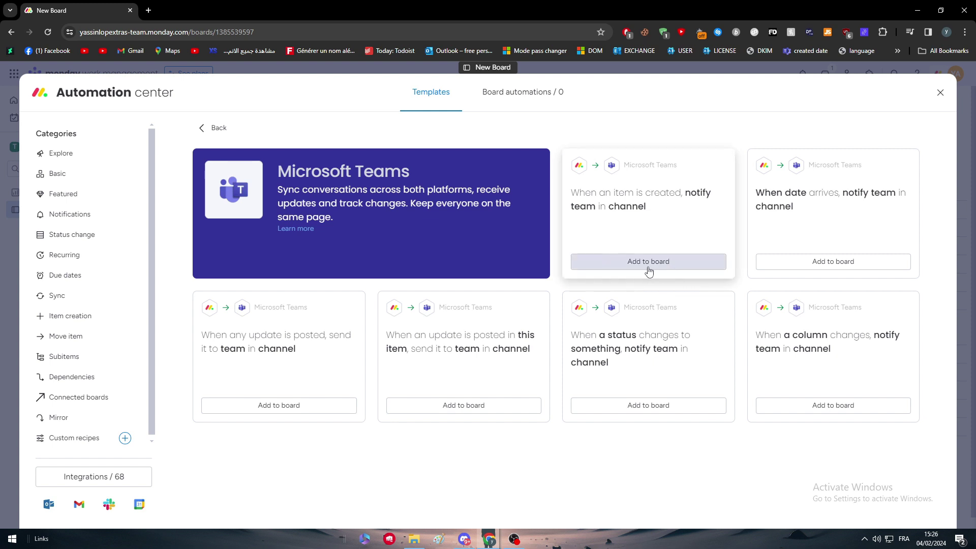
Add the 'When an item is created, notify team in channel' recipe and connect a Teams account.
click(680, 264)
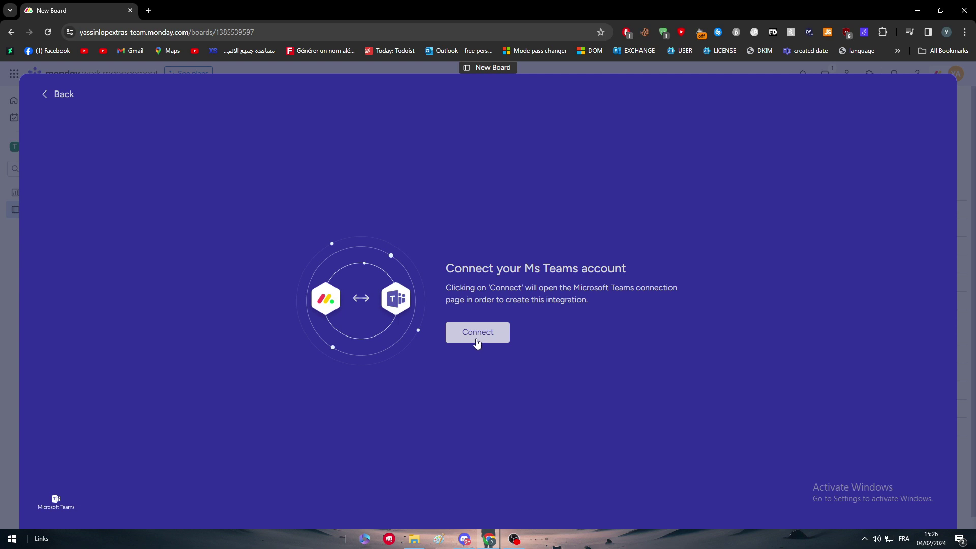
click(477, 342)
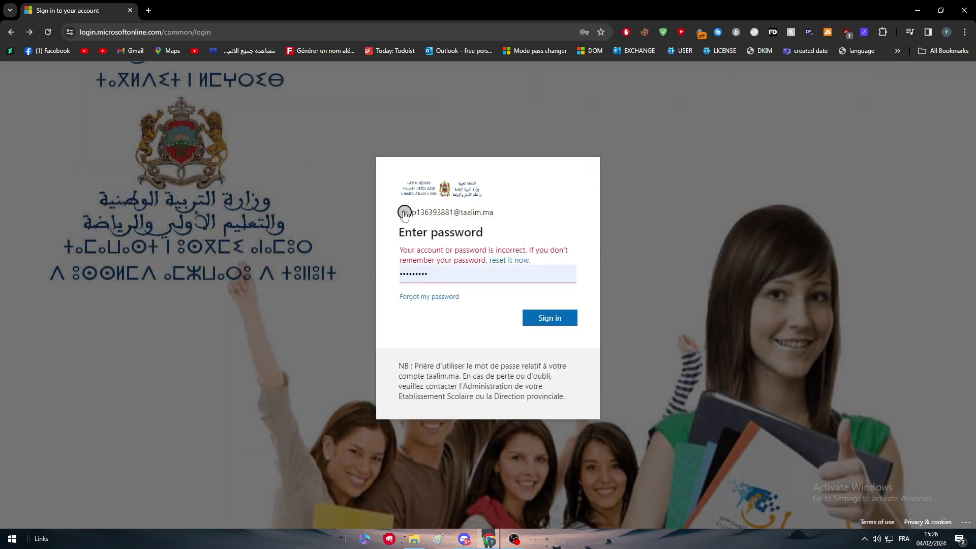
Go back to the Sign in step and continue with the other saved personal account.
click(9, 33)
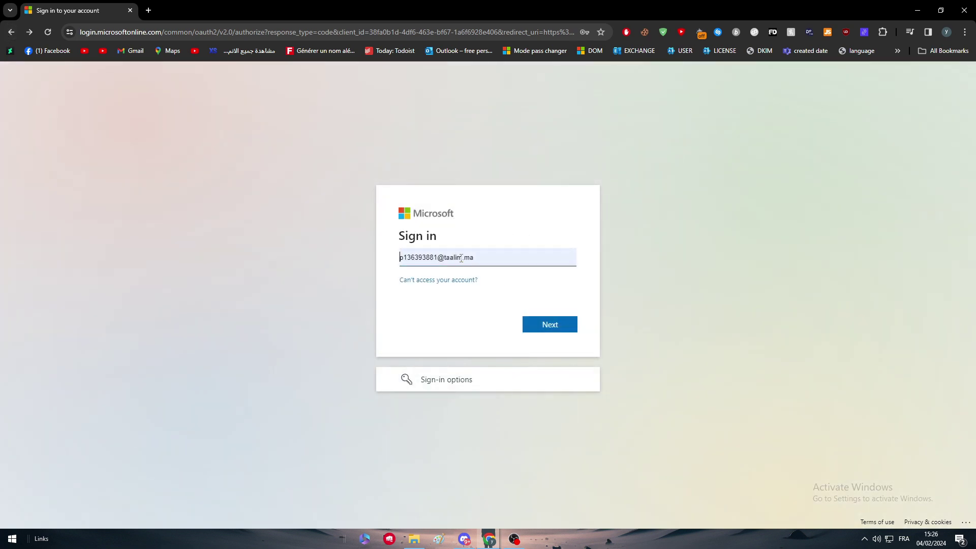
click(412, 264)
click(498, 313)
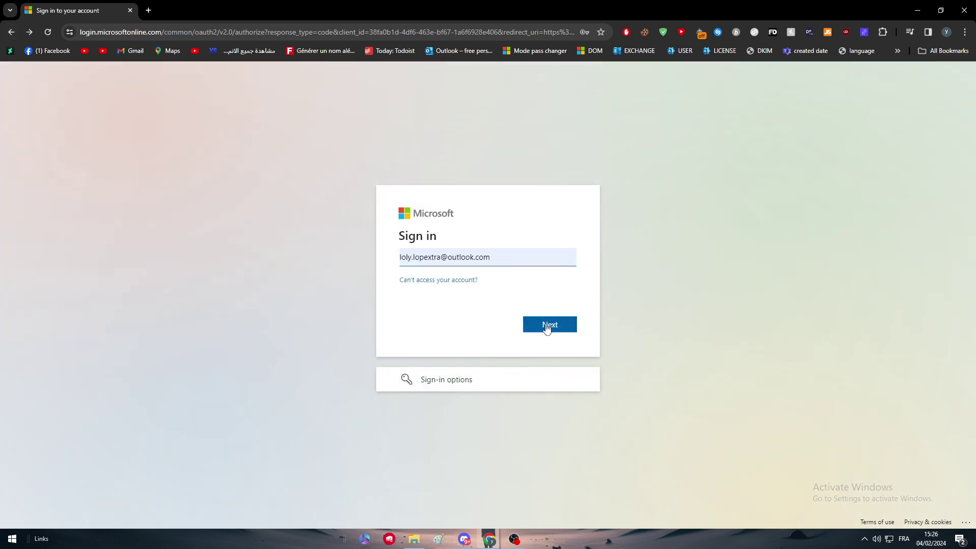
click(547, 327)
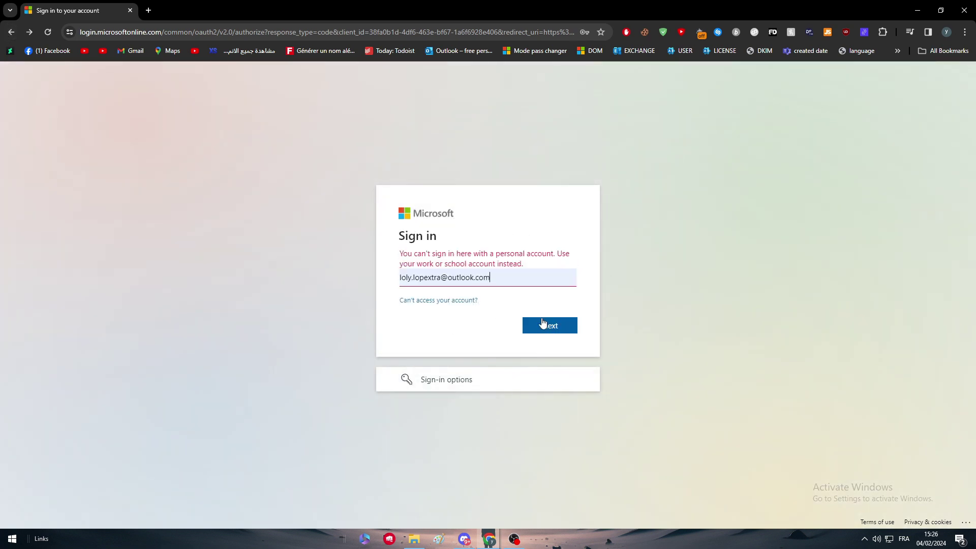
Dismiss the saved logins list and leave Microsoft sign-in to return to New Board.
click(529, 279)
click(503, 272)
click(494, 283)
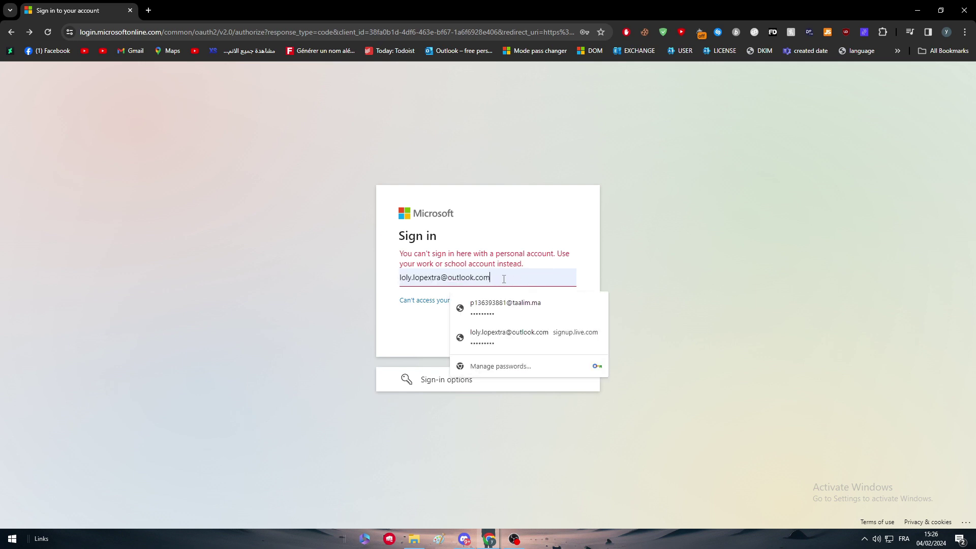
click(317, 277)
click(11, 38)
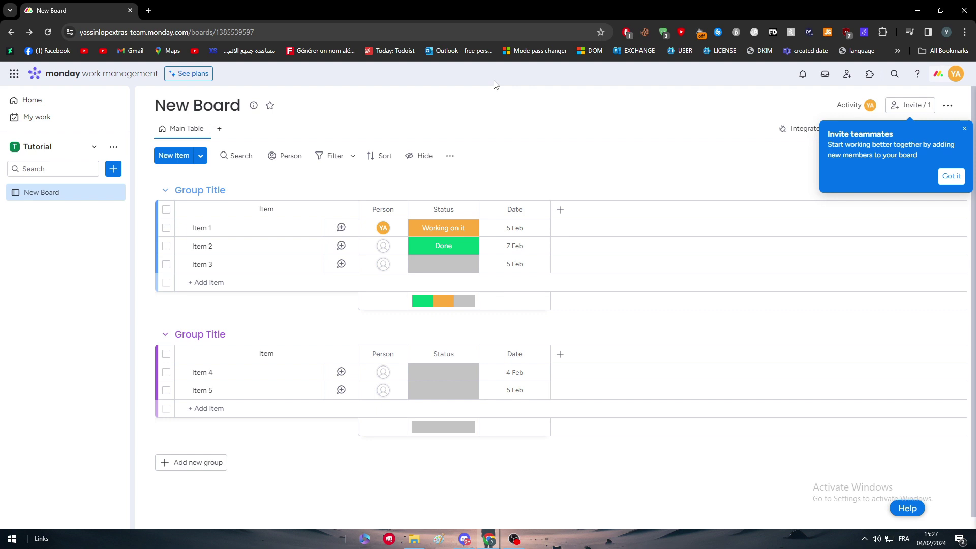
Open Zapier in a new browser tab and go to its connected Apps list.
click(148, 10)
text(zapier)
key(Return)
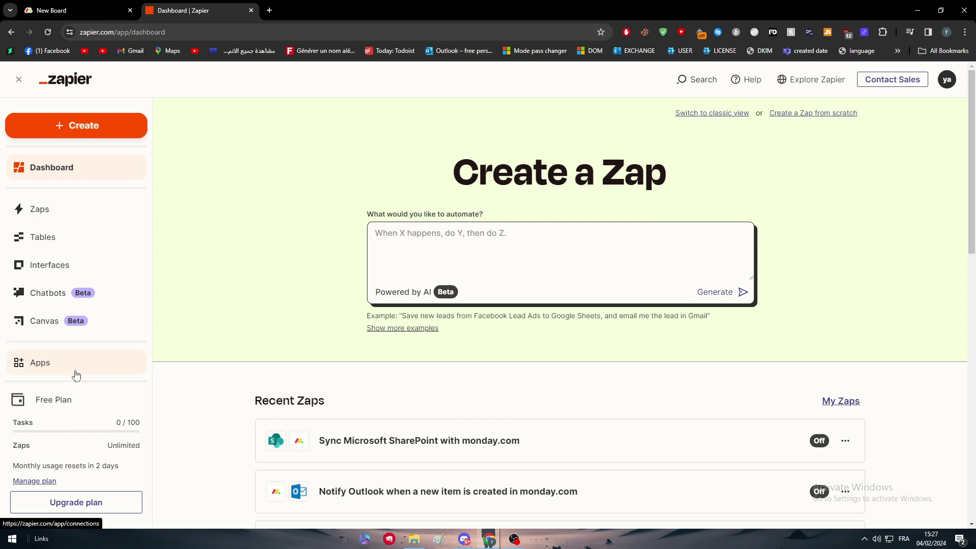
drag(76, 375, 107, 358)
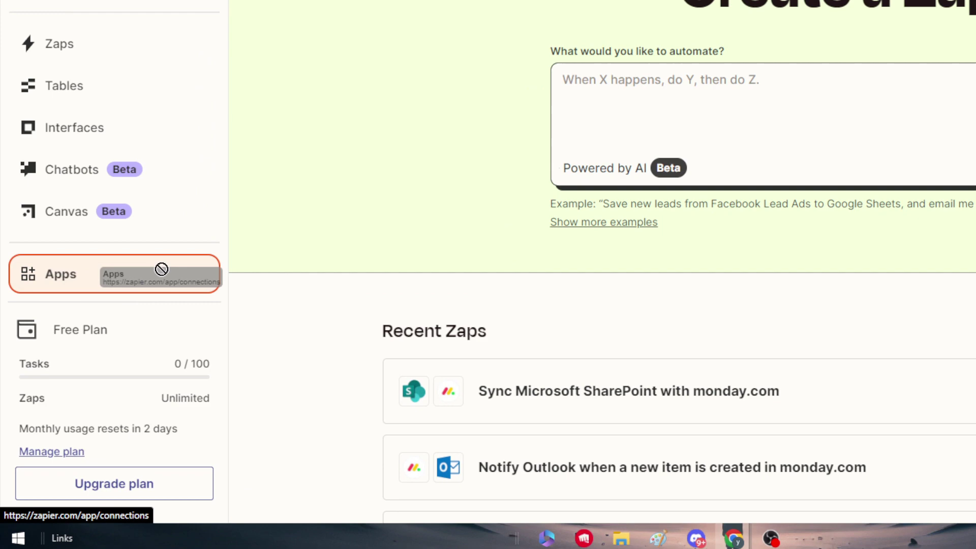
drag(162, 269, 163, 276)
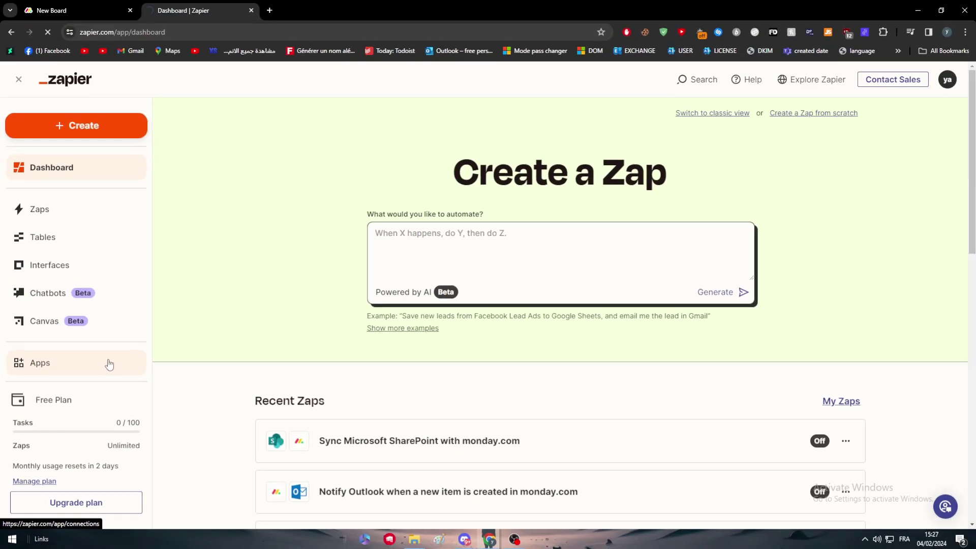
click(152, 283)
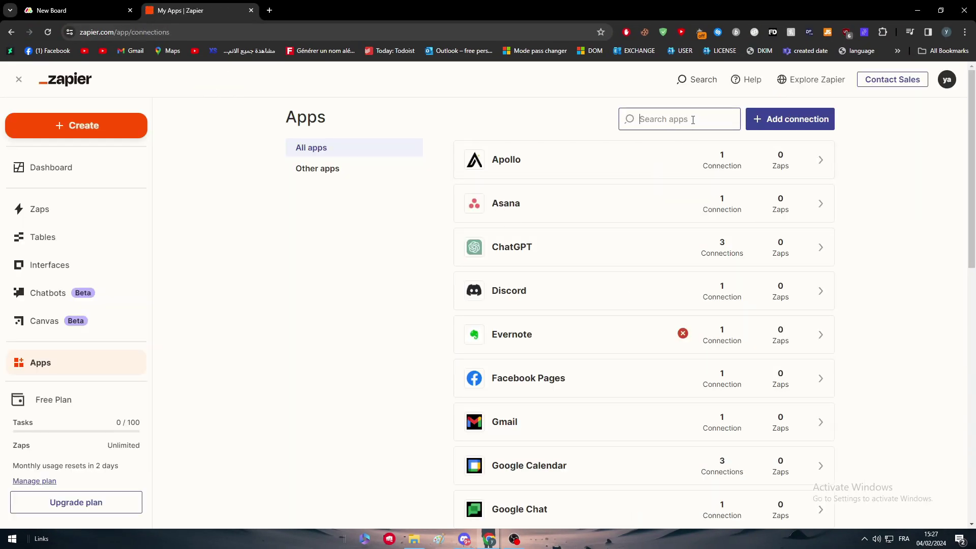
Search the apps for 'monda' and start connecting a new monday.com account.
click(692, 120)
text(monday.com)
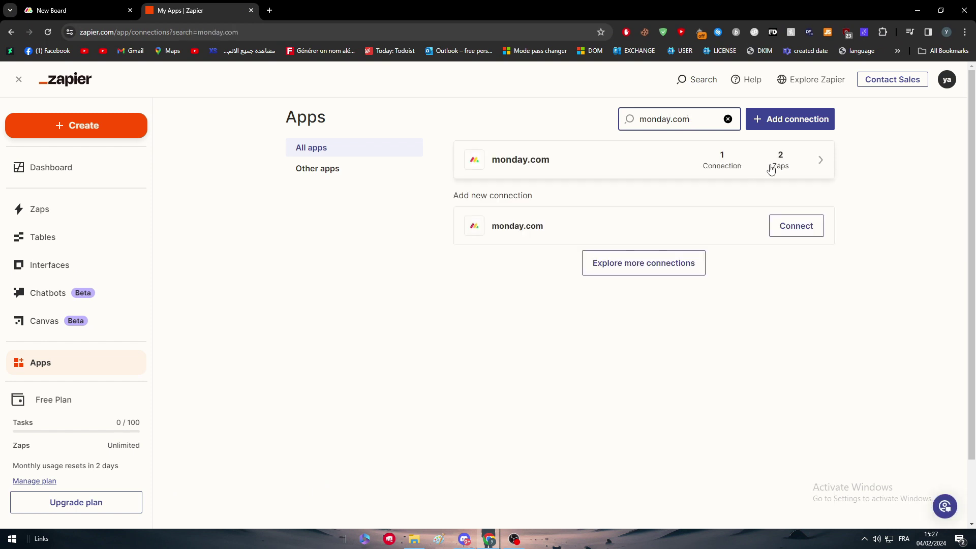
click(774, 229)
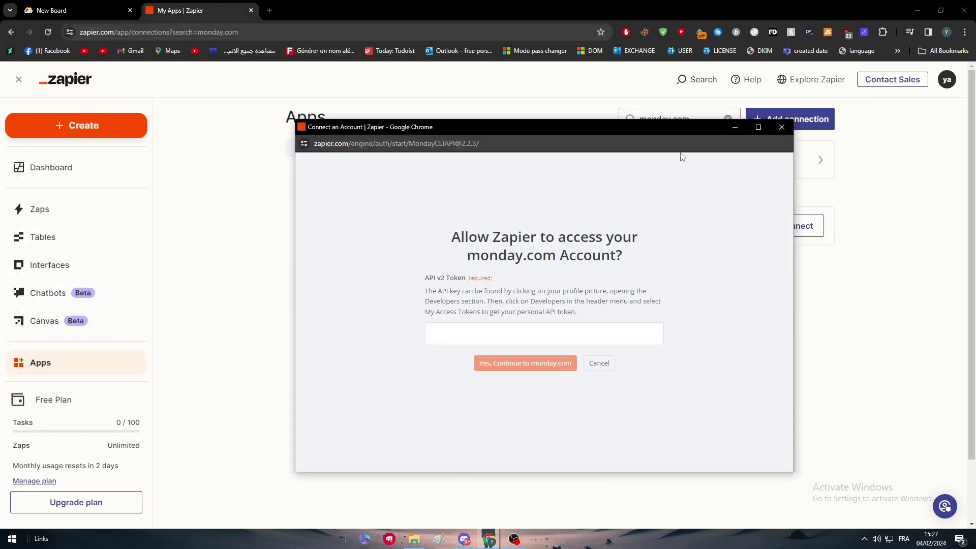
Close the Zapier popup, open monday.com's My access tokens page, then return to Zapier Apps.
click(780, 128)
click(92, 9)
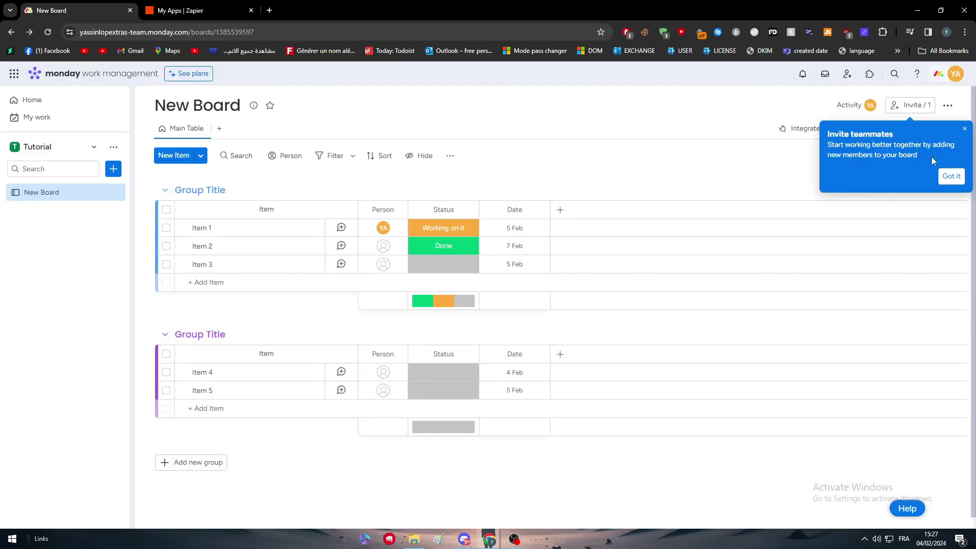
click(957, 72)
click(961, 95)
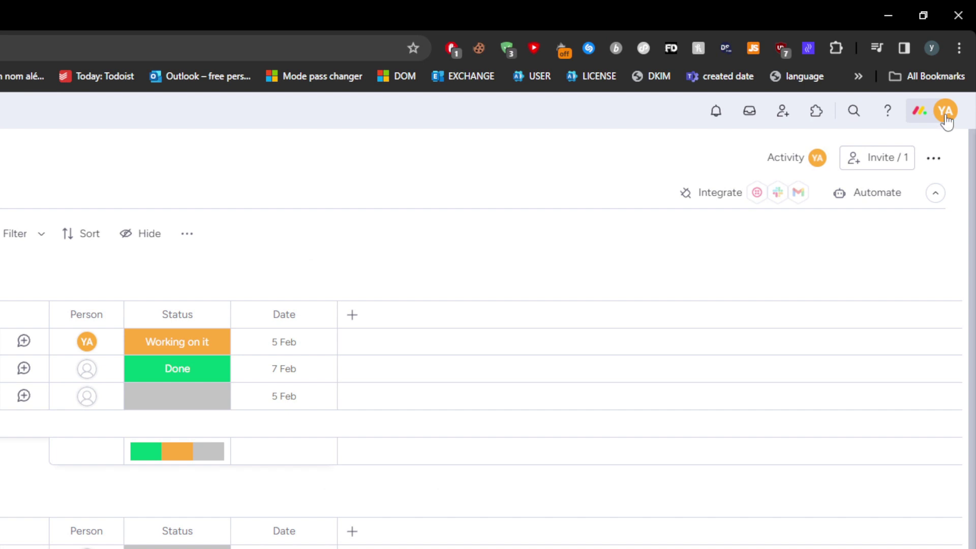
click(956, 74)
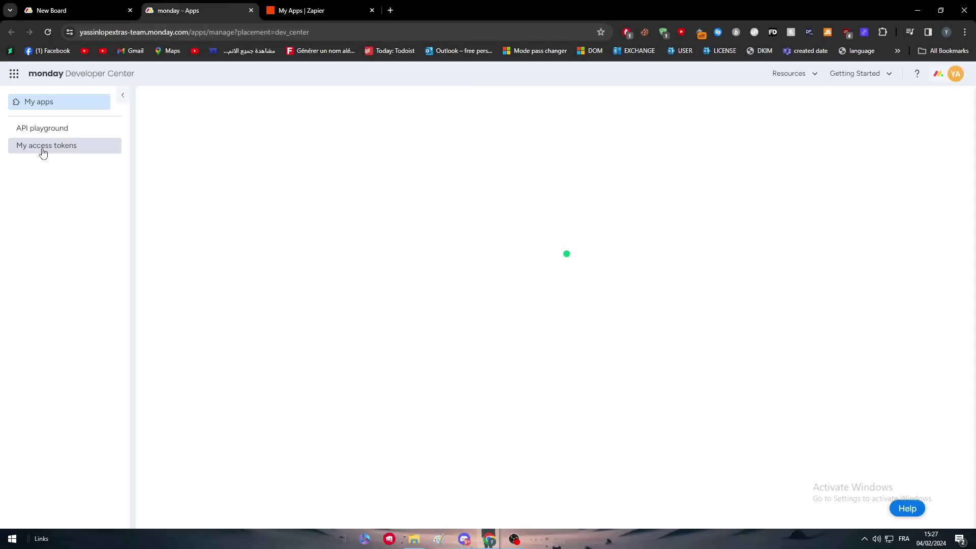
click(43, 146)
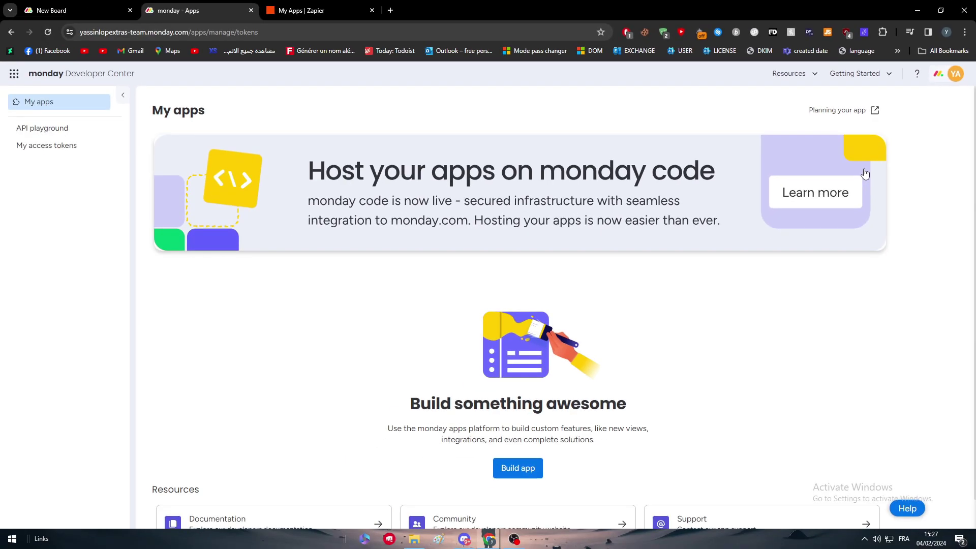
scroll(294, 252, down, 1)
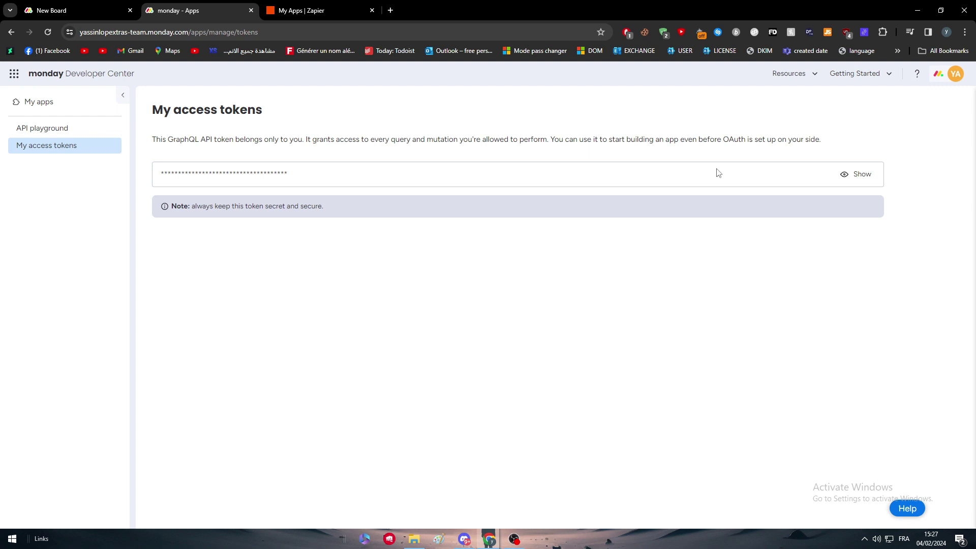
click(302, 10)
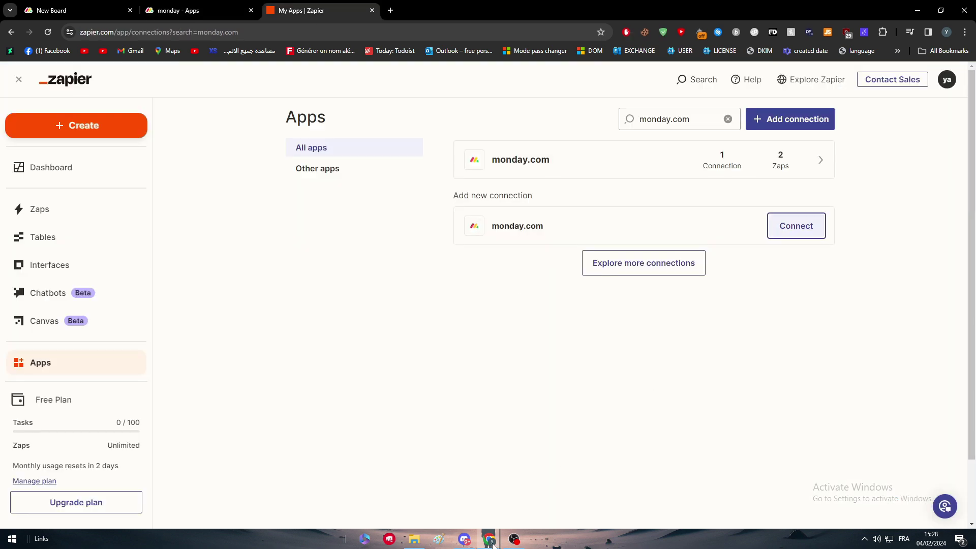
Search Zapier's app connections for Microsoft Teams, find none, and open the Create menu.
mouse_move(488, 539)
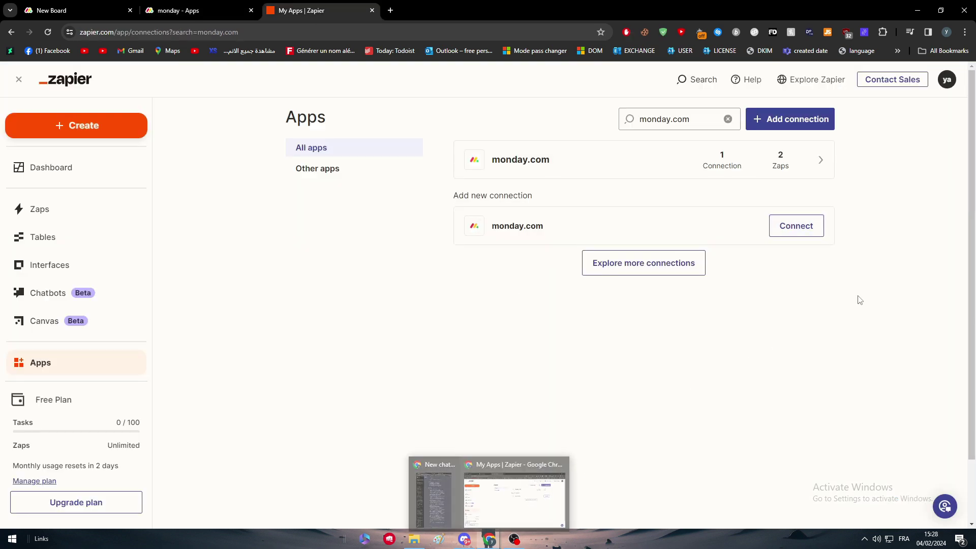
double_click(691, 125)
text(microsoft teams)
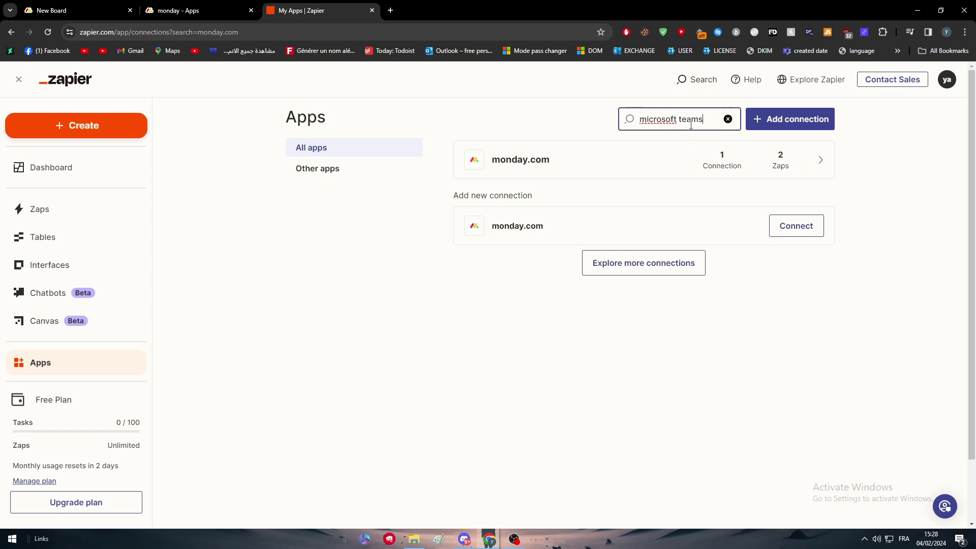
click(889, 269)
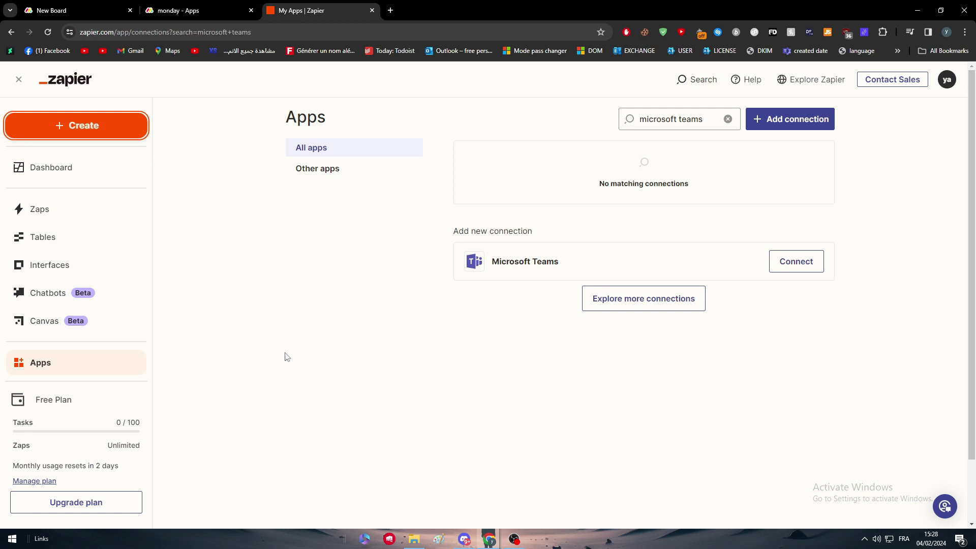
click(79, 118)
Start a new Zap, glancing at the monday.com board and tokens tabs before returning.
click(22, 163)
click(66, 10)
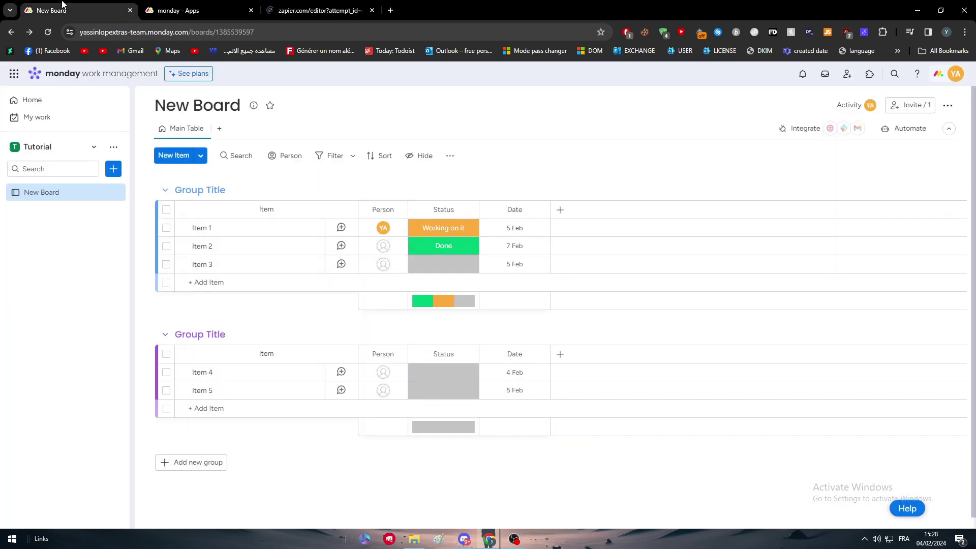
click(209, 8)
click(325, 9)
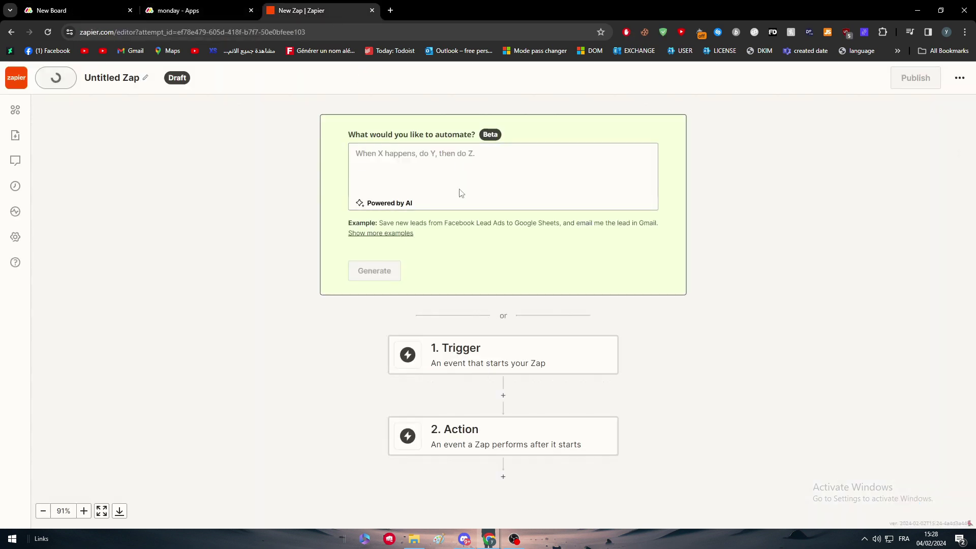
Describe the Syncronize Monday.com-to-Teams automation, generate it with AI, and try the suggested Zap.
text(syn)
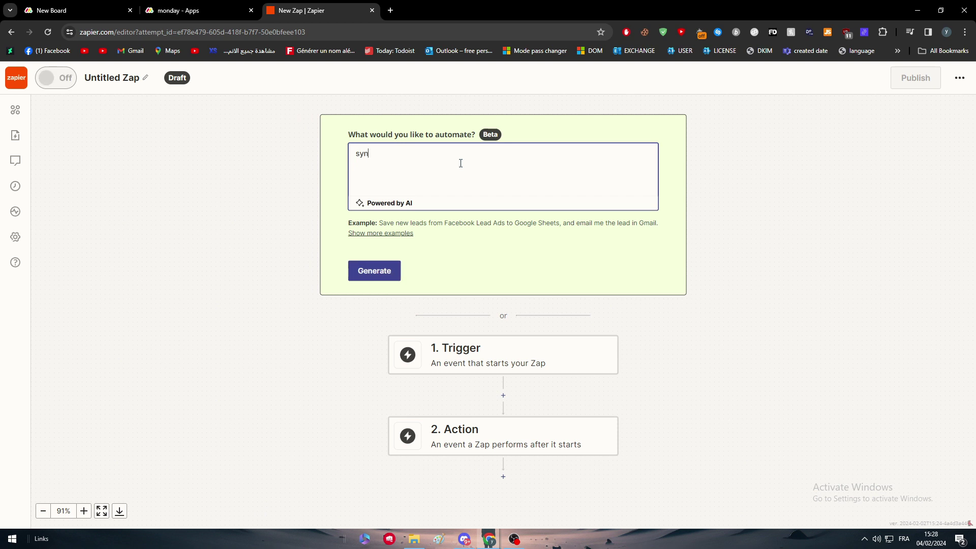
text(croniuze)
key(BackSpace)
text(monday.com with microsoft teams)
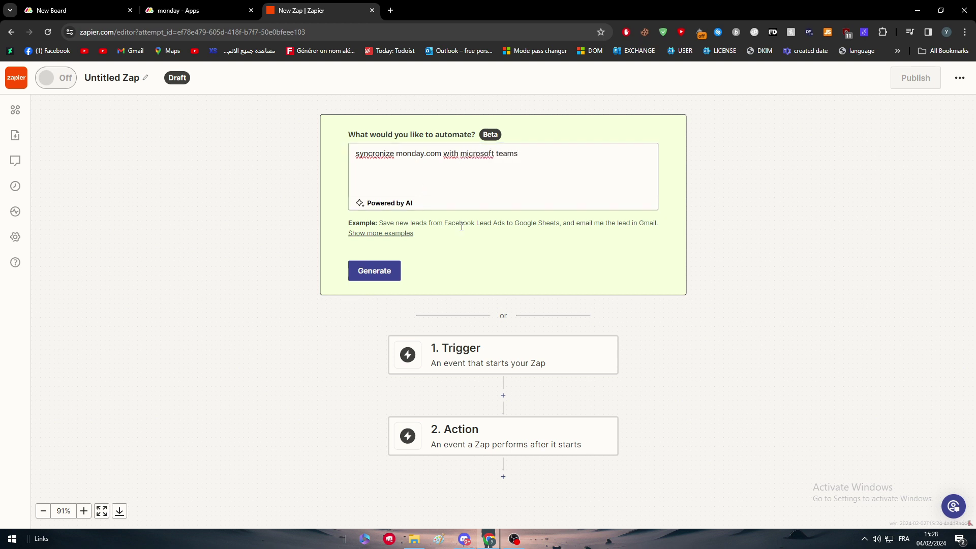
scroll(461, 230, up, 5)
scroll(461, 229, up, 2)
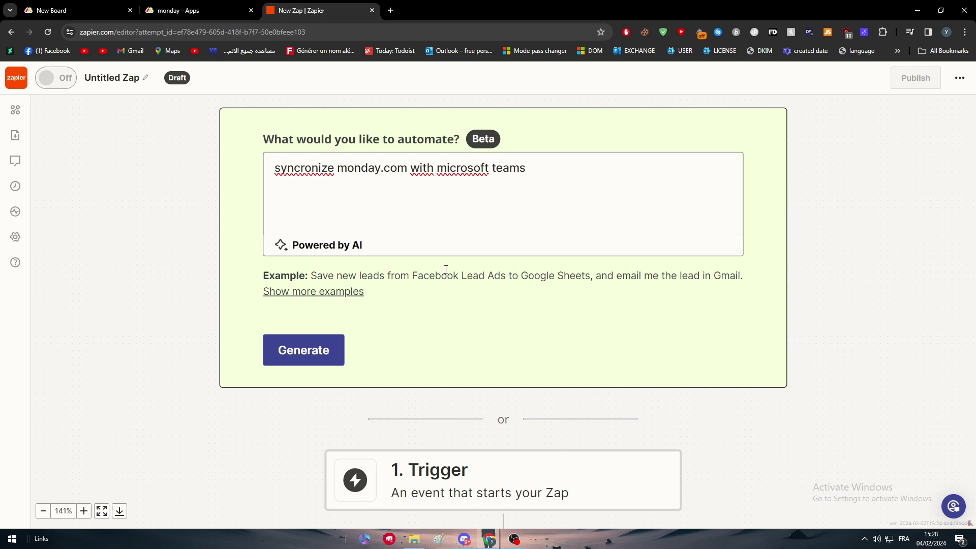
click(300, 338)
scroll(553, 347, down, 4)
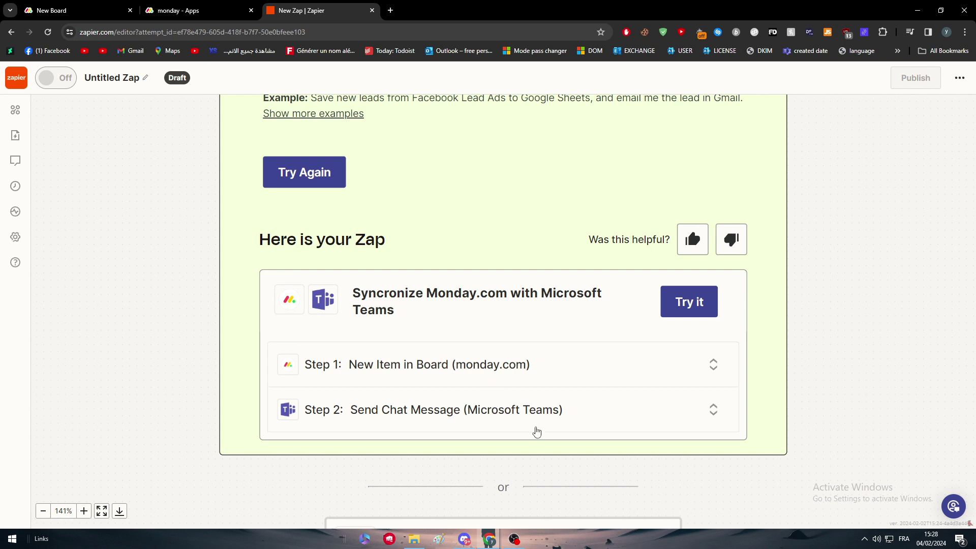
click(689, 305)
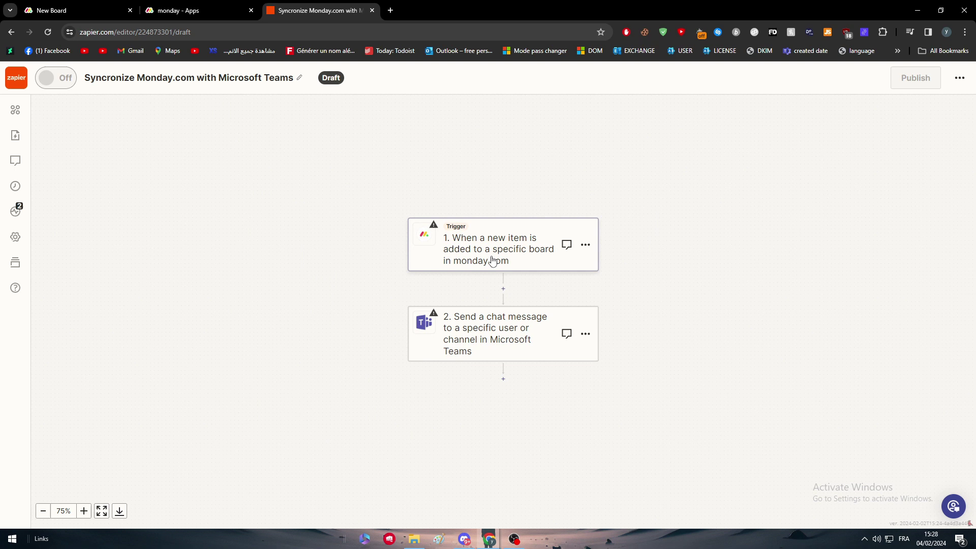
Assign the connected monday.com account to the Zap's trigger step.
click(494, 260)
click(930, 227)
click(754, 361)
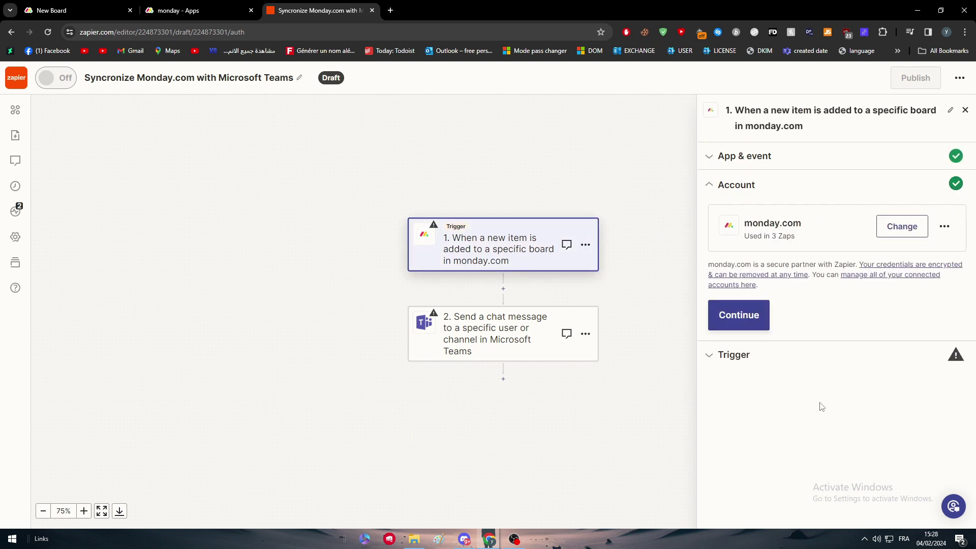
click(750, 330)
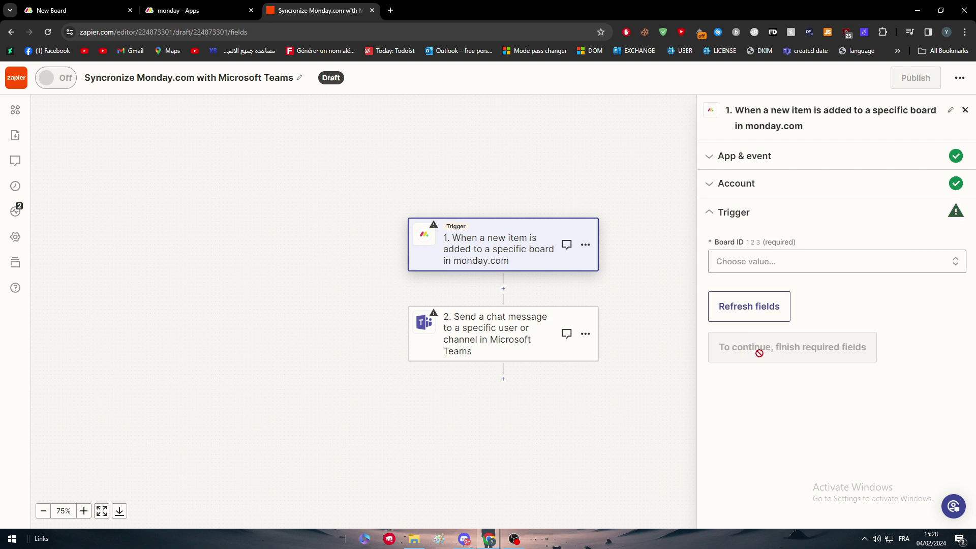
Set the trigger's board to Tutorial and test it, loading sample items Item A, B and C.
click(751, 304)
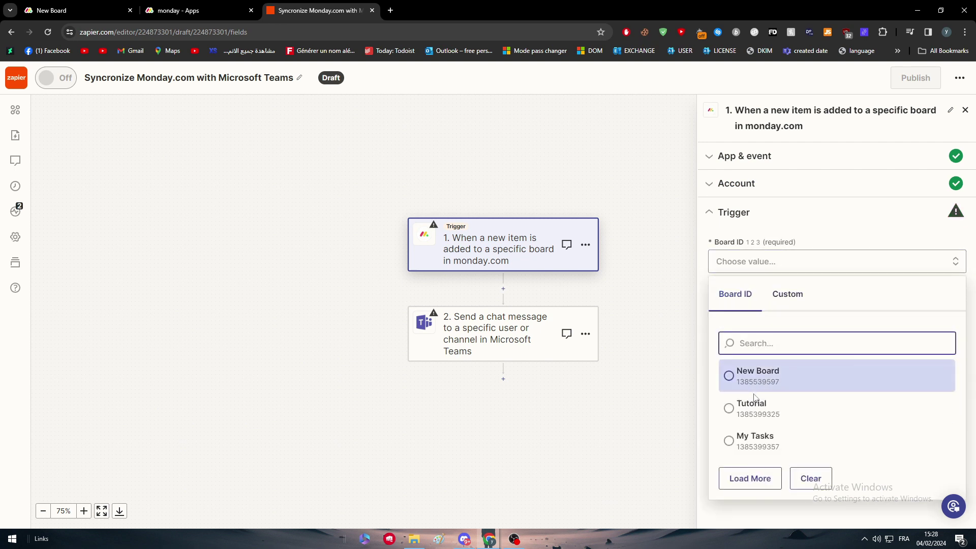
click(755, 402)
click(845, 312)
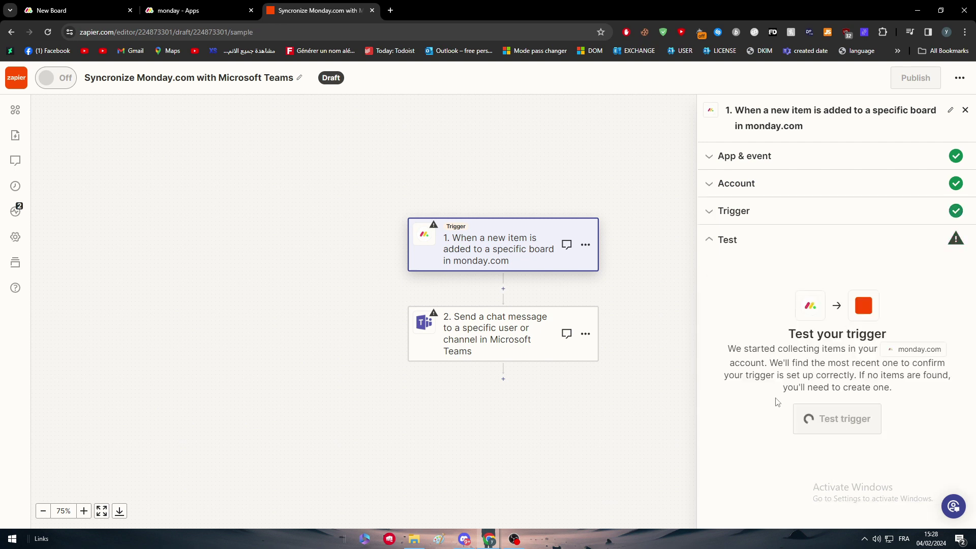
click(837, 418)
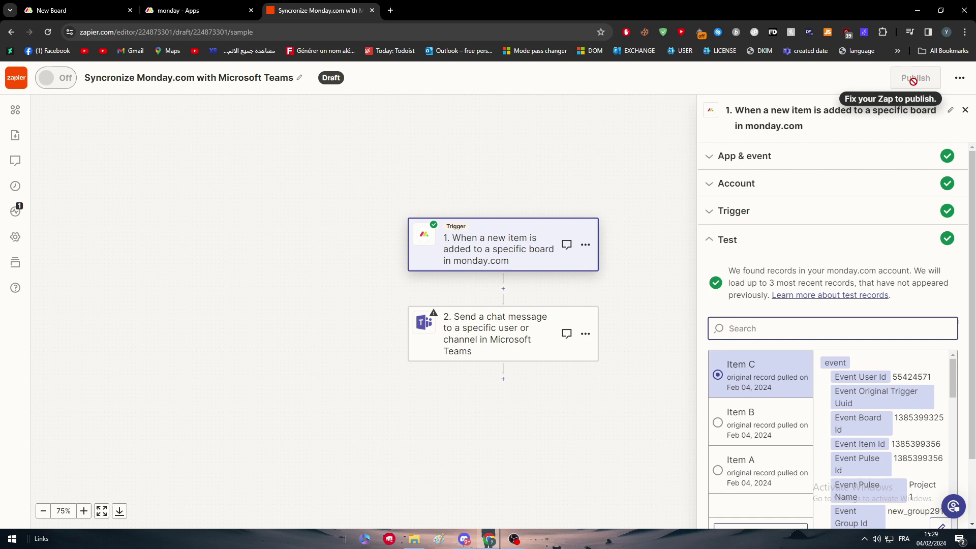
text(--)
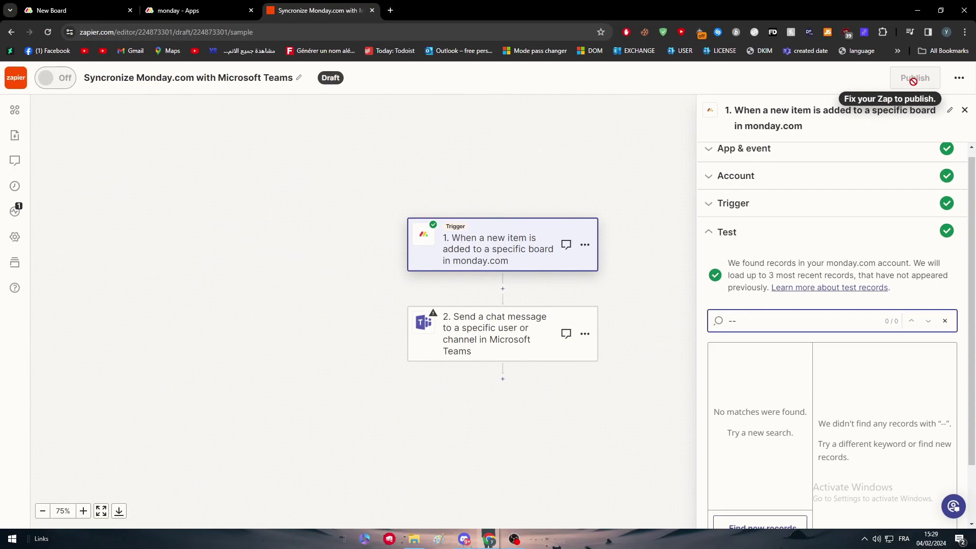
click(646, 147)
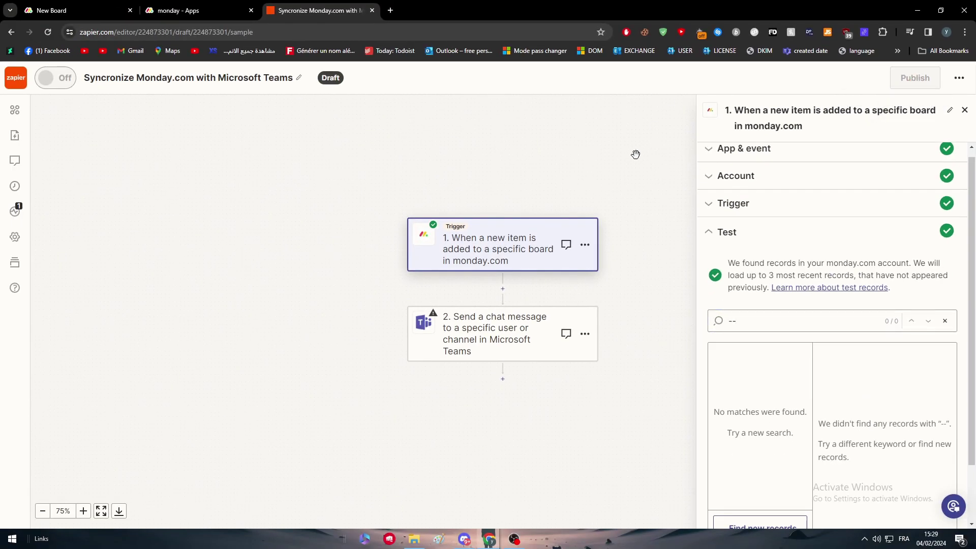